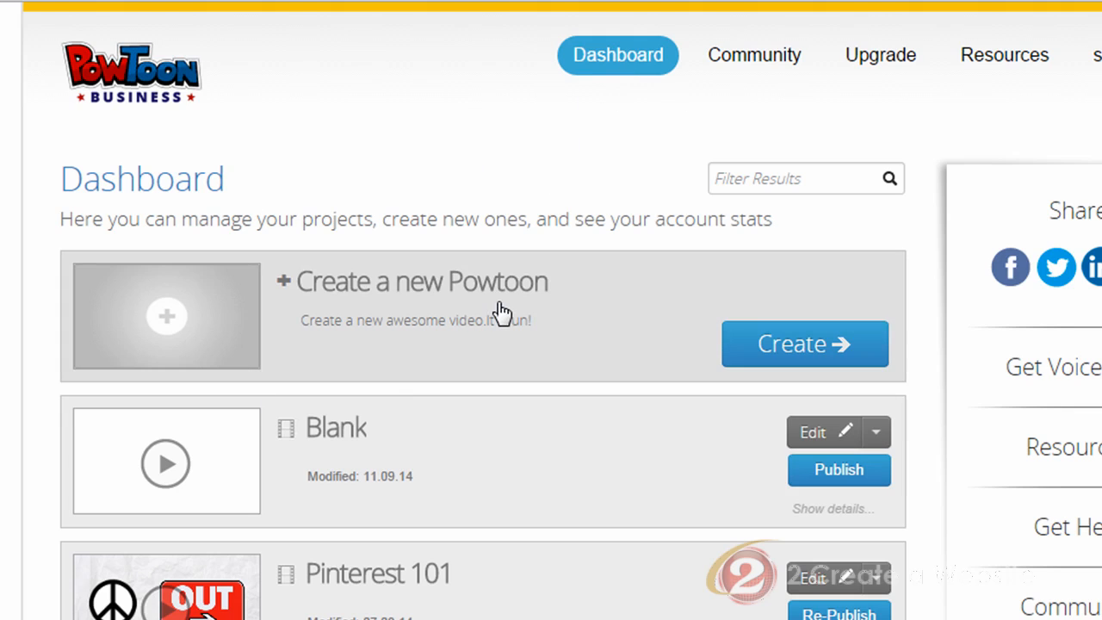
# Create a new Powtoon from scratch using the Blank template.
pyautogui.click(789, 347)
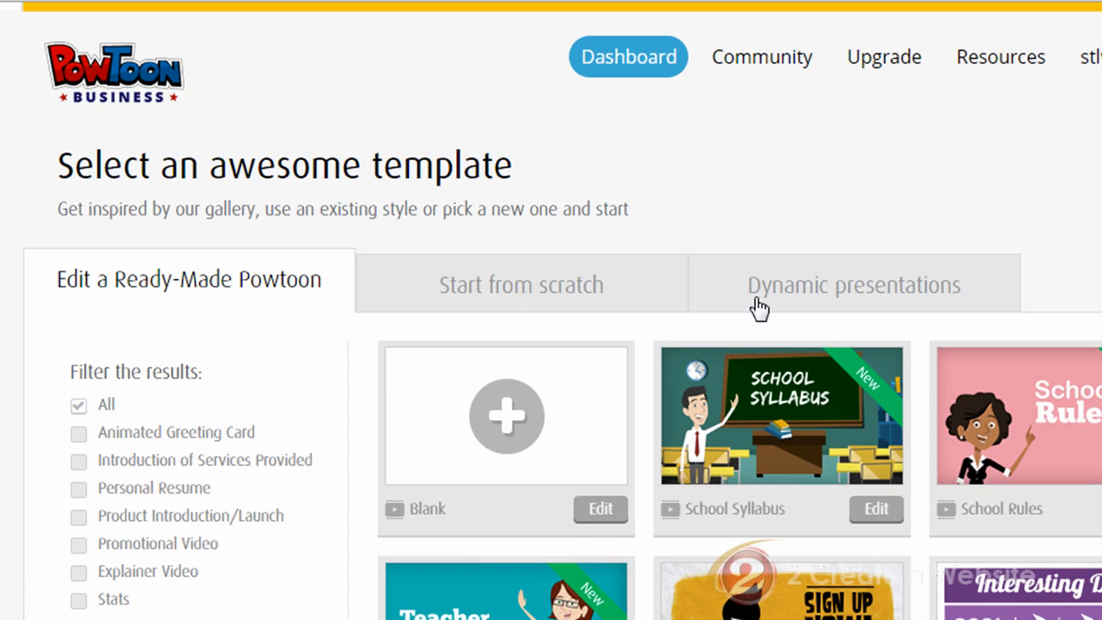
pyautogui.scroll(-2, 1039, 344)
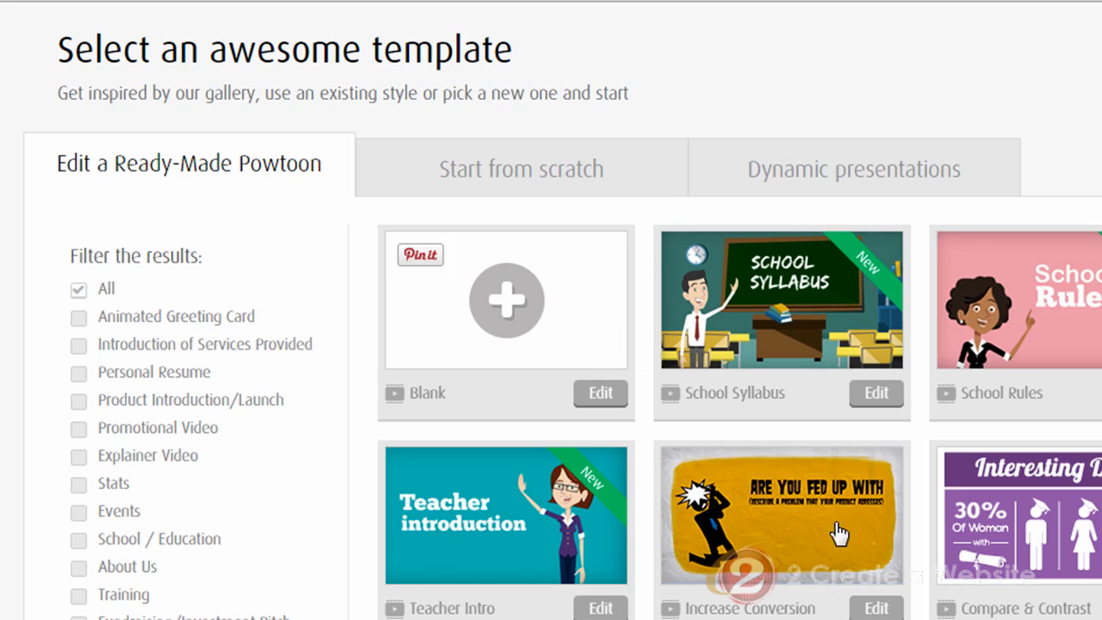
pyautogui.scroll(-3, 1058, 386)
pyautogui.scroll(3, 1058, 386)
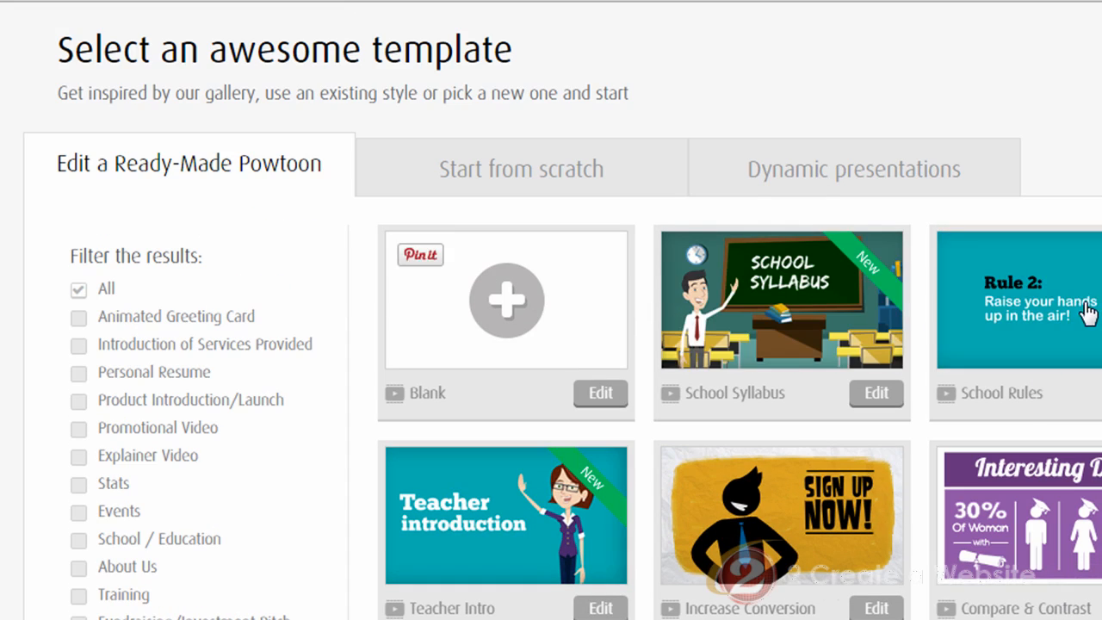
pyautogui.scroll(-2, 1089, 312)
pyautogui.scroll(1, 1089, 311)
pyautogui.scroll(1, 1089, 311)
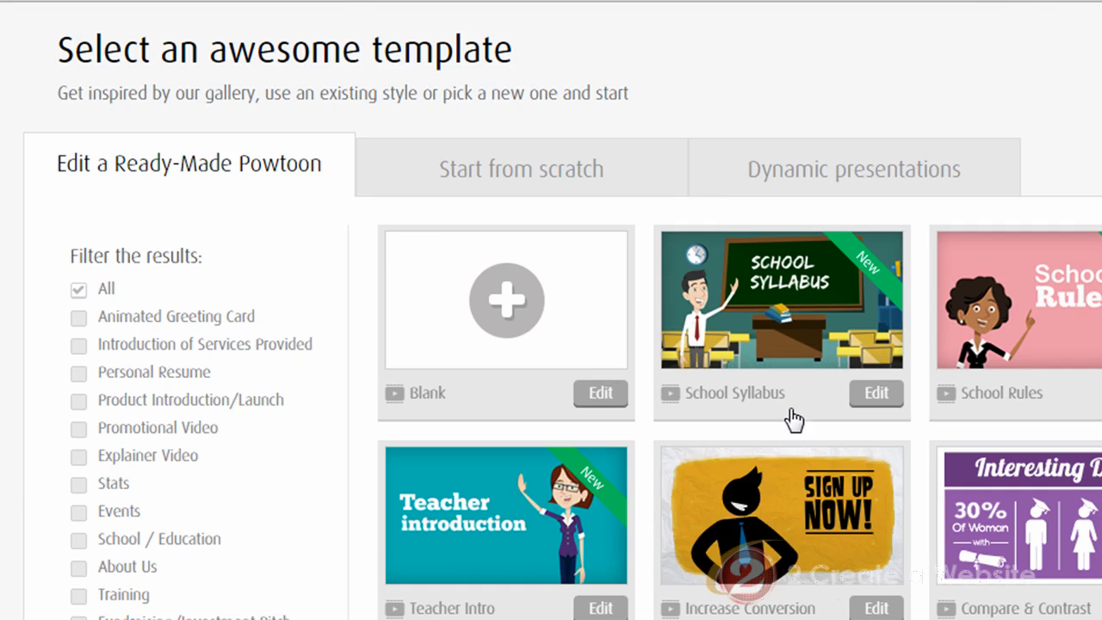
pyautogui.click(524, 177)
pyautogui.click(598, 394)
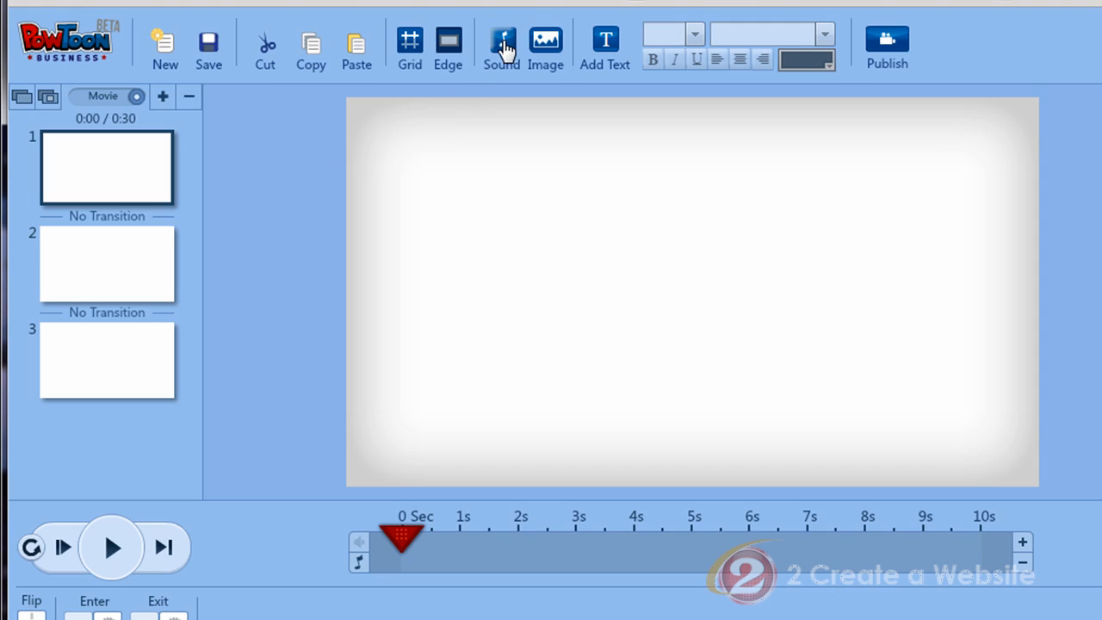
# Import sampleVoiceover.mp3 as the voice-over track, apply it, and preview its playback.
pyautogui.click(503, 45)
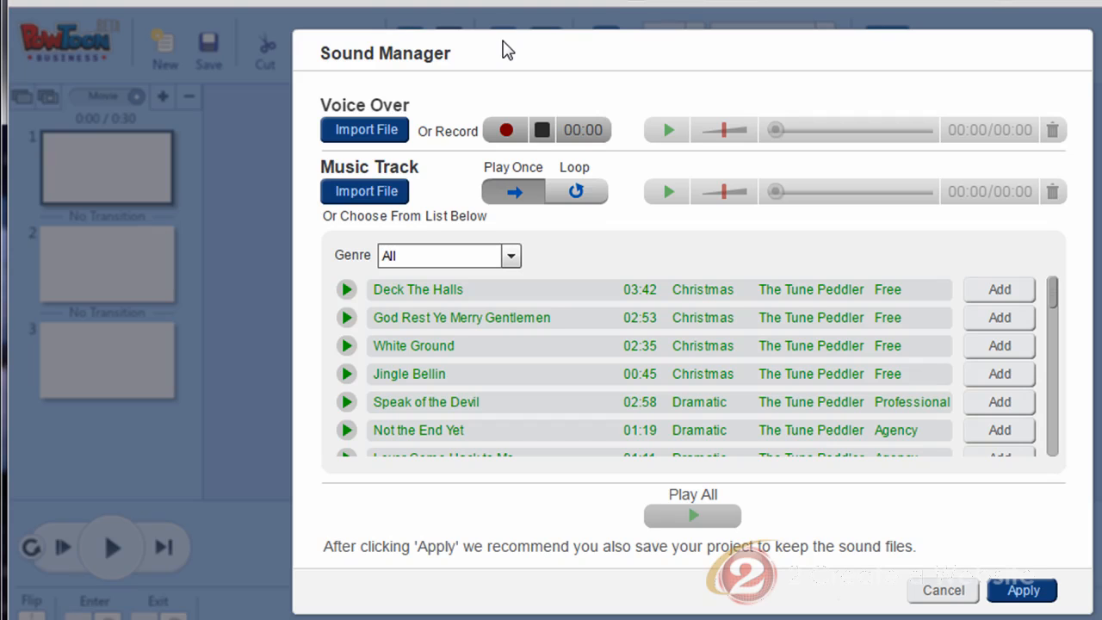
pyautogui.click(368, 138)
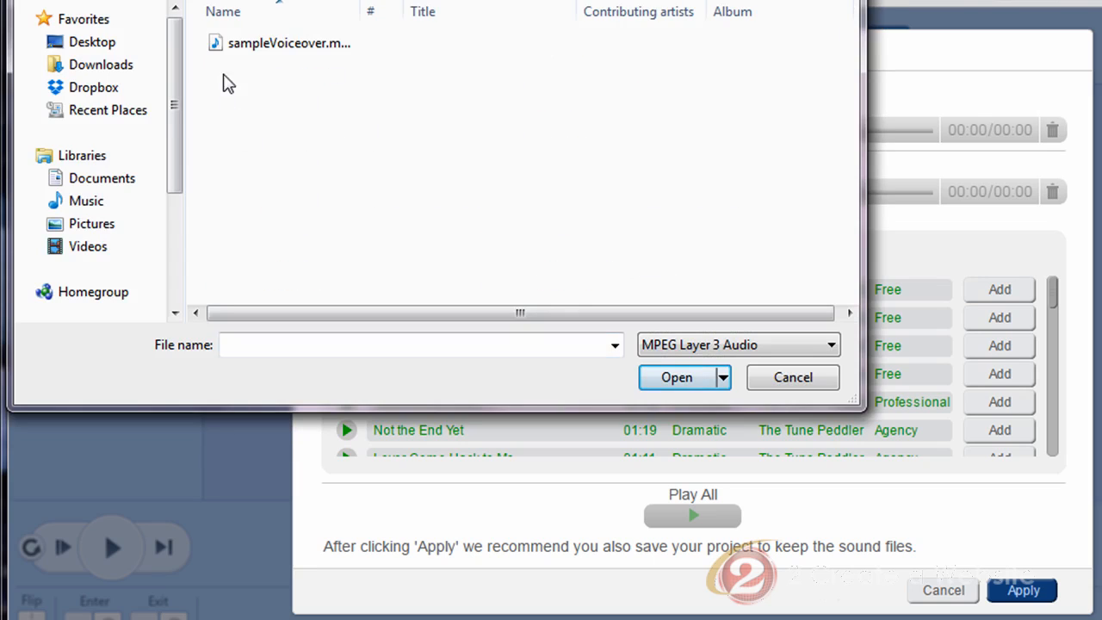
pyautogui.doubleClick(258, 43)
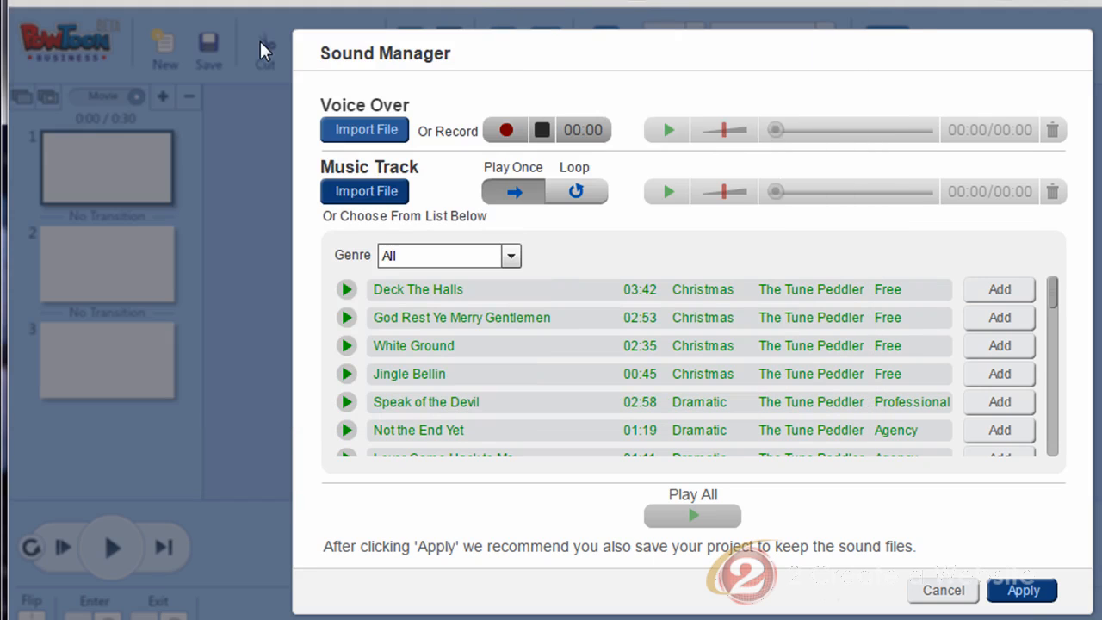
pyautogui.click(1024, 591)
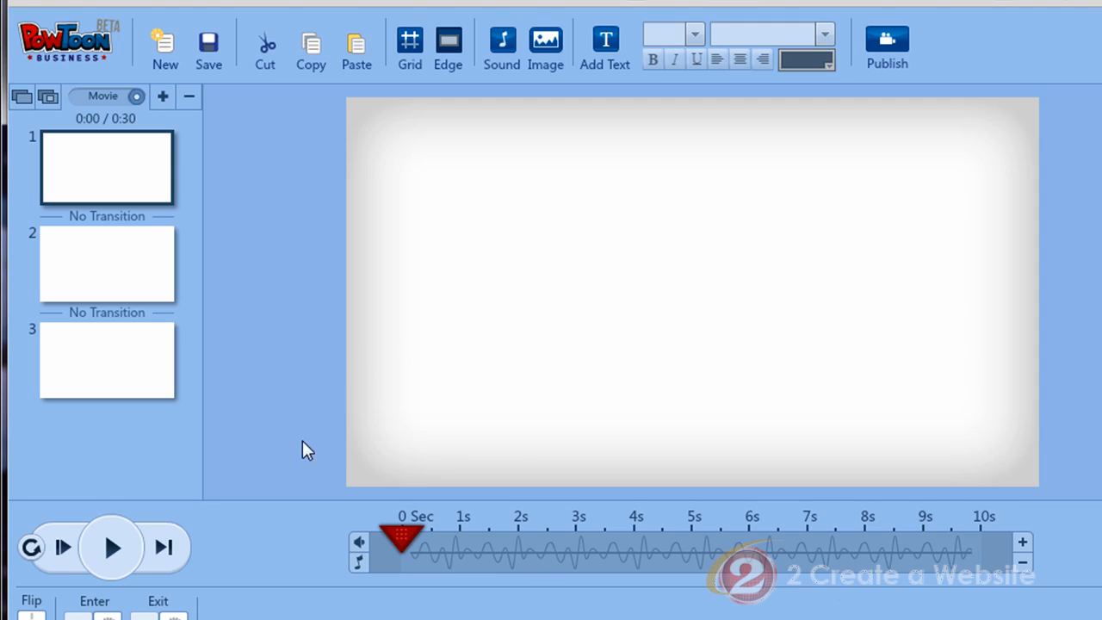
pyautogui.click(110, 553)
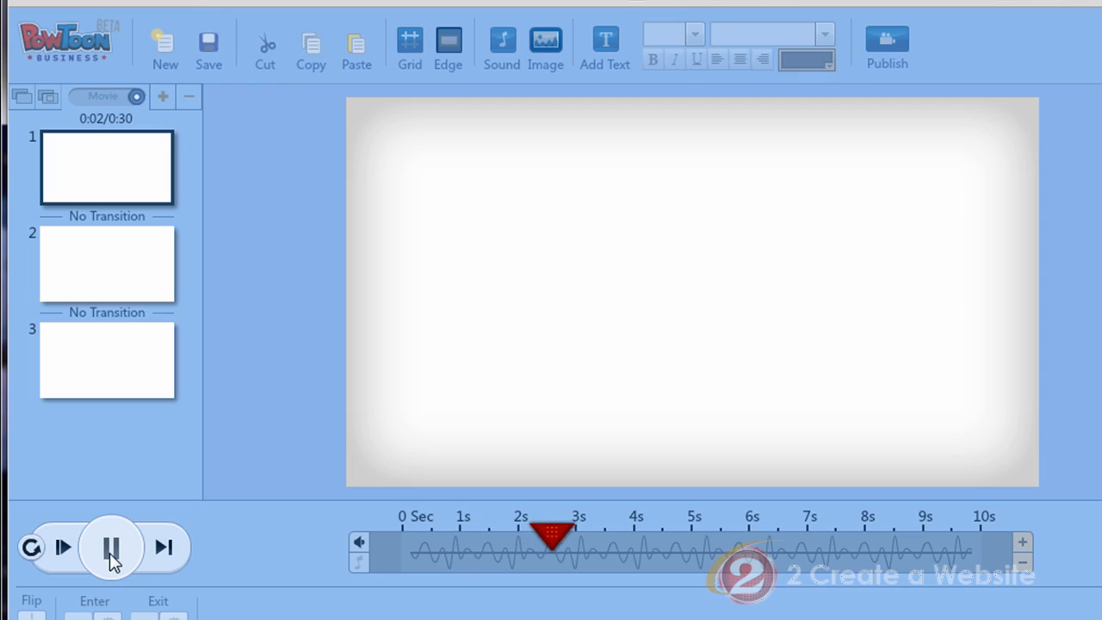
pyautogui.click(109, 553)
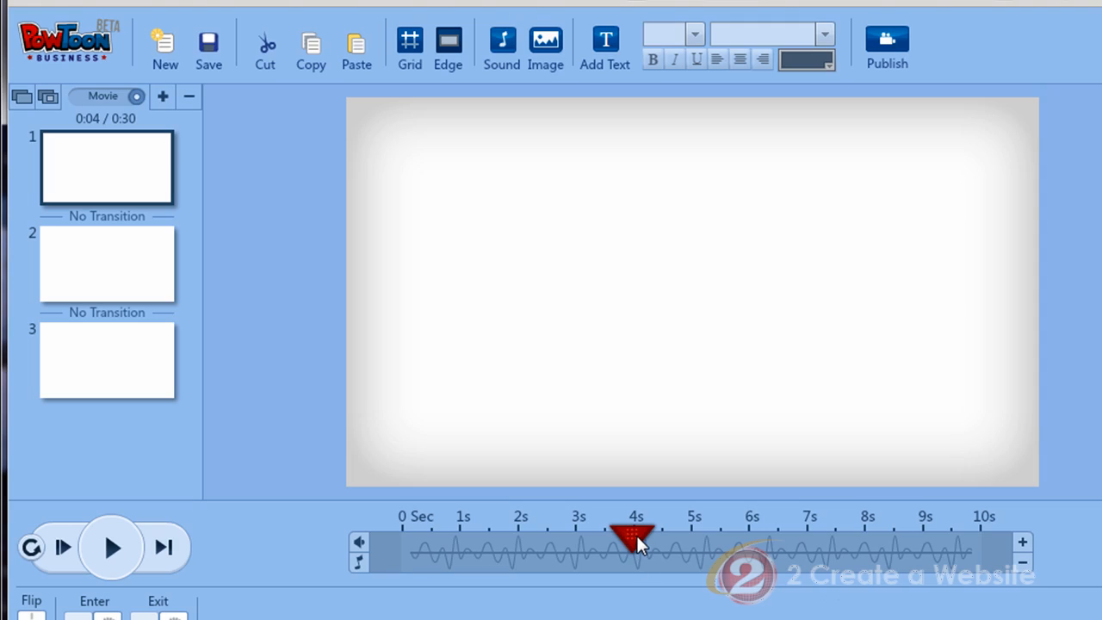
# Shorten the first slide's duration to about 4 seconds.
pyautogui.click(1023, 567)
pyautogui.click(1022, 567)
pyautogui.click(1023, 566)
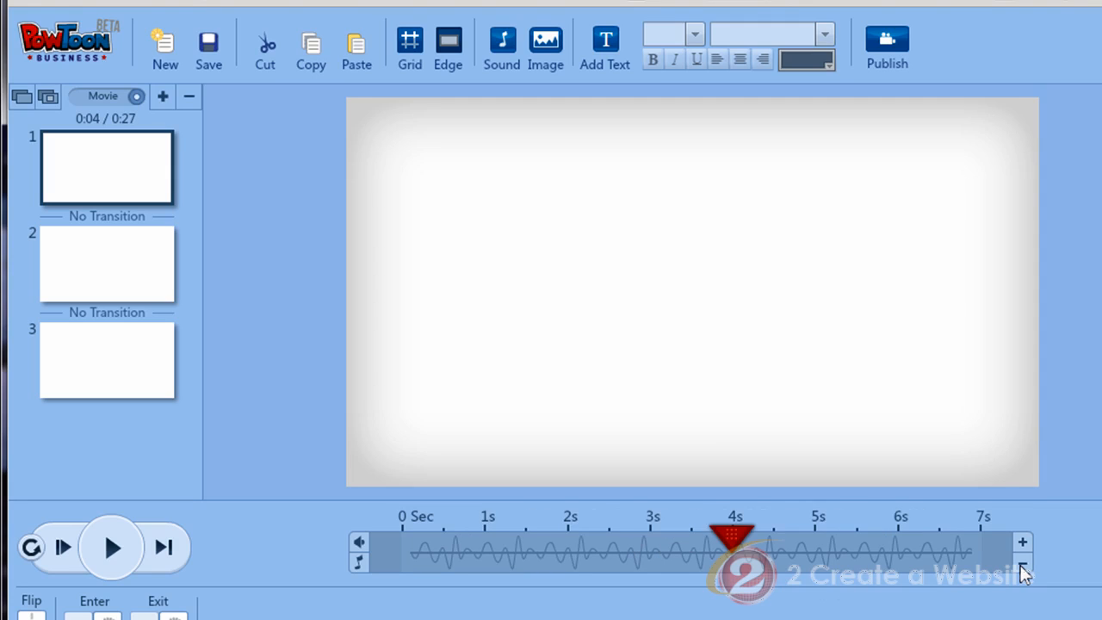
pyautogui.click(1023, 566)
pyautogui.click(1023, 567)
pyautogui.click(1023, 567)
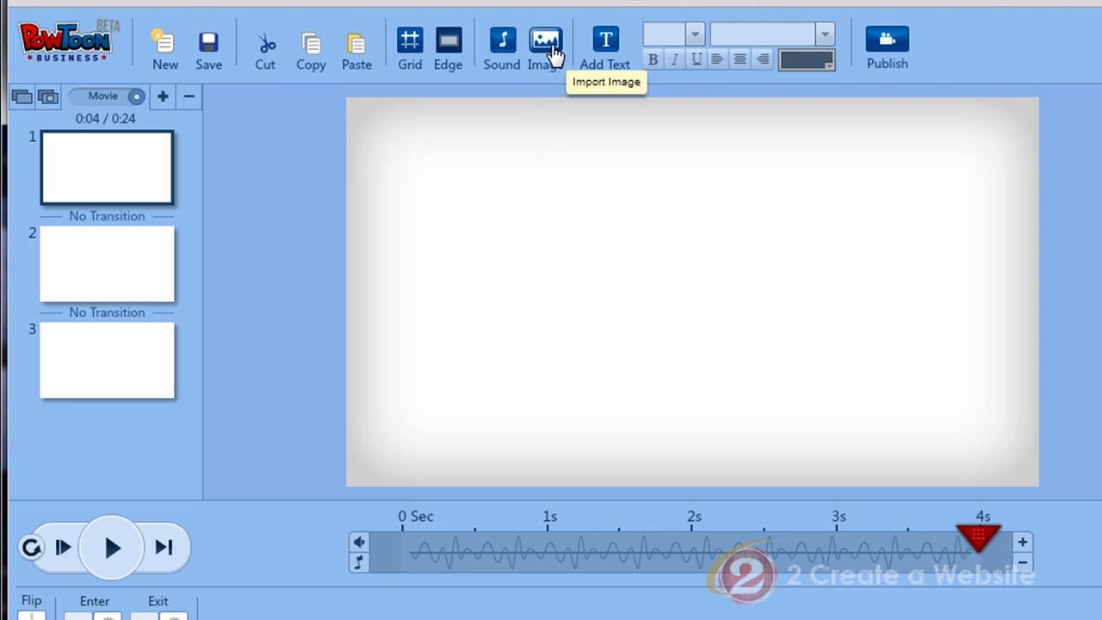
# Insert lisa6.png from the image library onto the first slide.
pyautogui.click(547, 43)
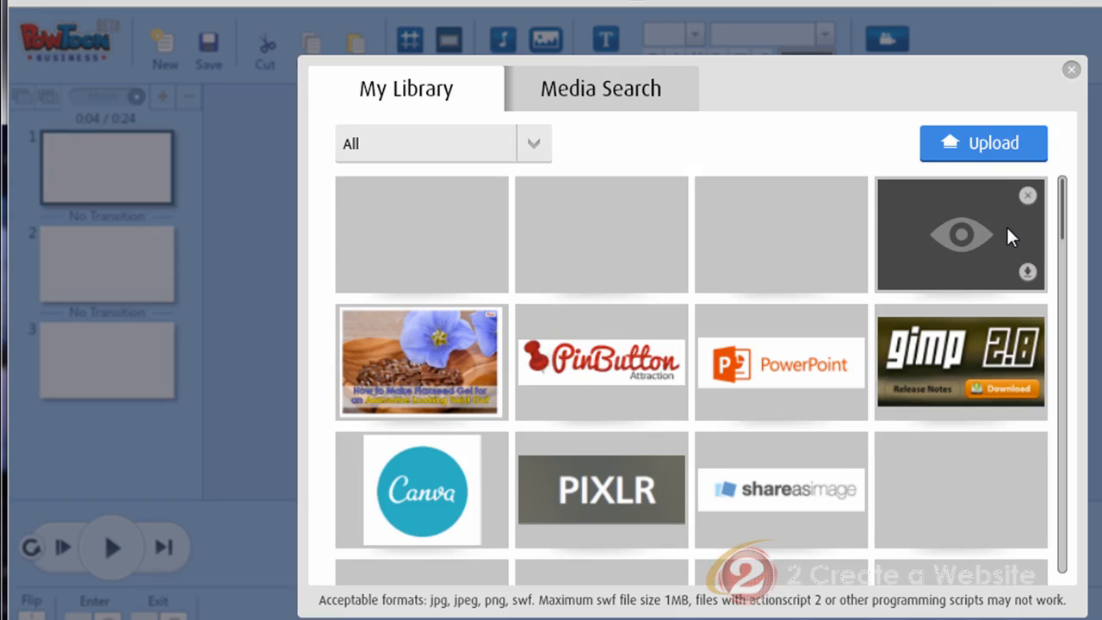
pyautogui.moveTo(1062, 216); pyautogui.dragTo(1063, 592)
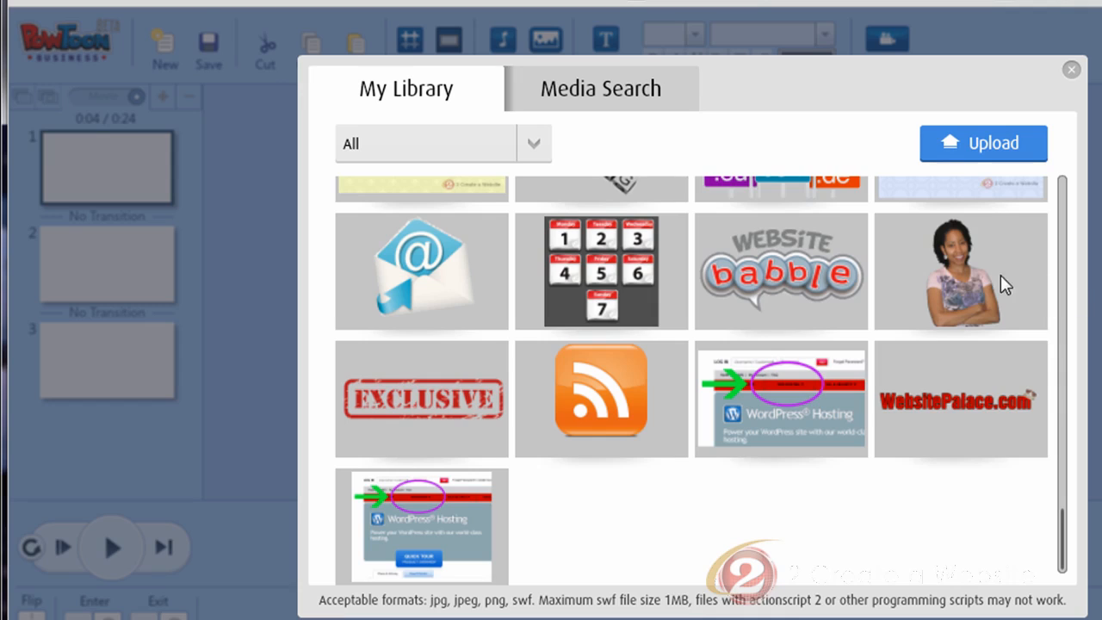
pyautogui.click(964, 260)
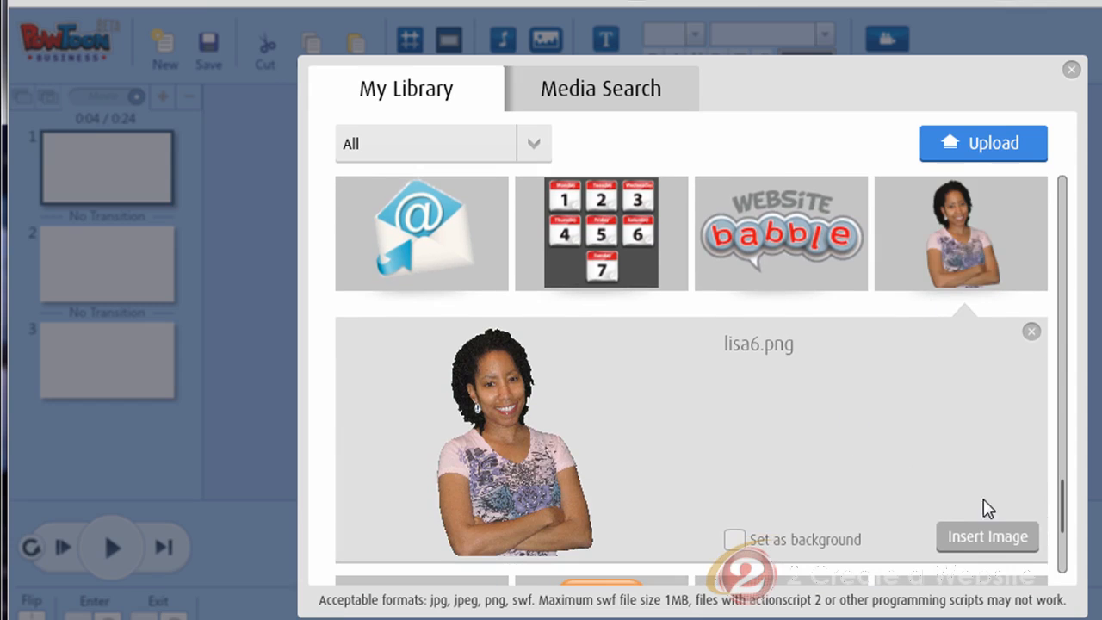
pyautogui.click(984, 539)
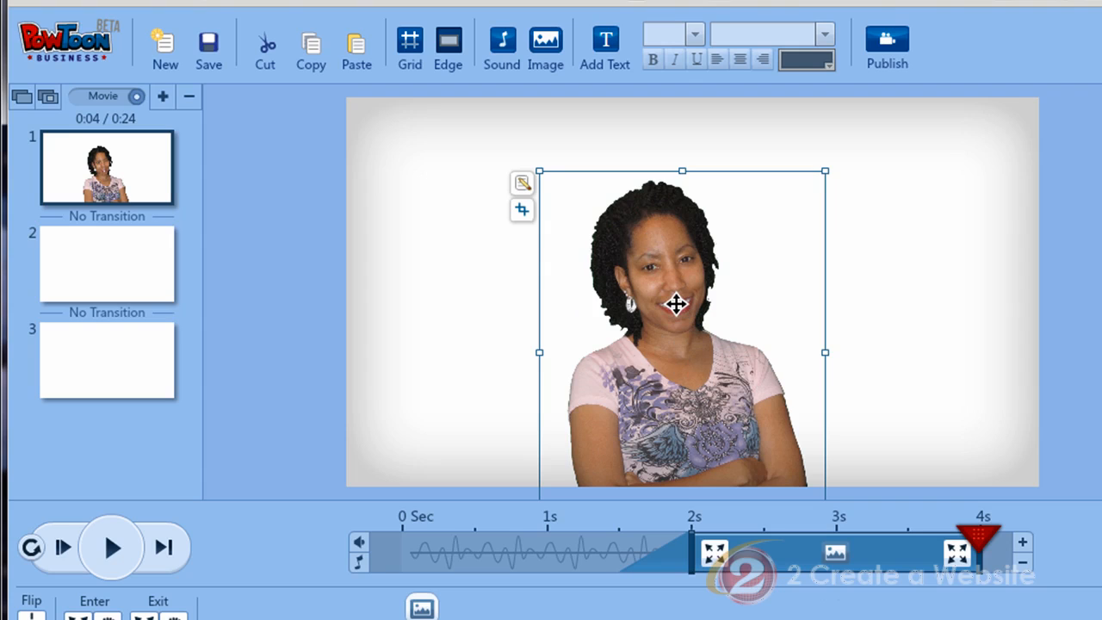
# Move the photo toward the left side of the slide.
pyautogui.moveTo(679, 302); pyautogui.dragTo(535, 311)
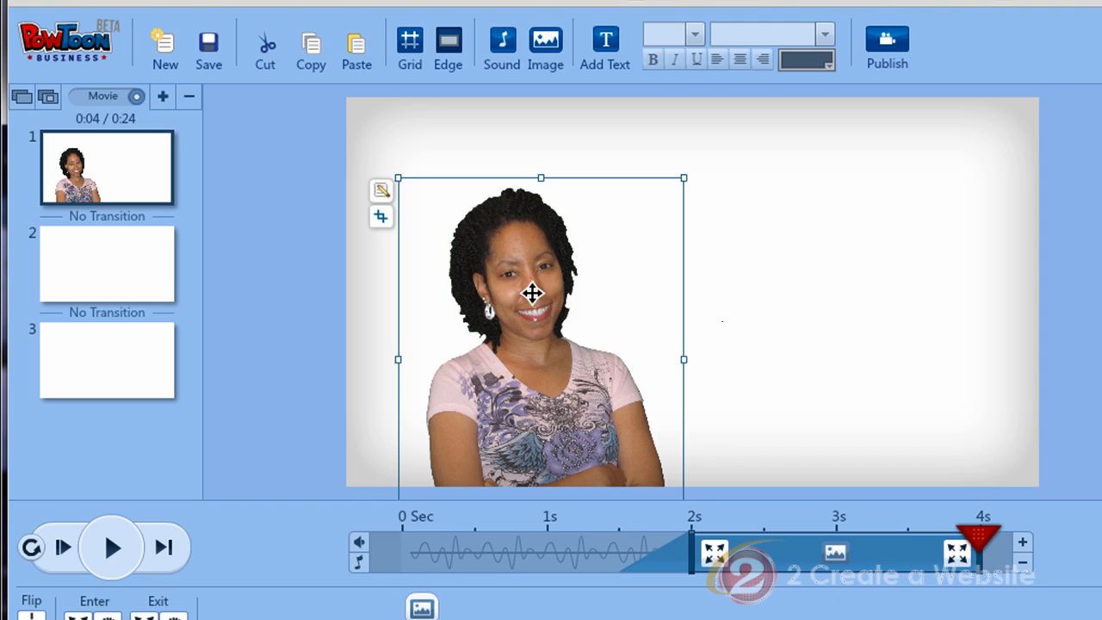
pyautogui.moveTo(531, 312)
pyautogui.mouseDown()
pyautogui.moveTo(517, 303)
pyautogui.moveTo(539, 295)
pyautogui.moveTo(522, 315)
pyautogui.moveTo(529, 320)
pyautogui.mouseUp()
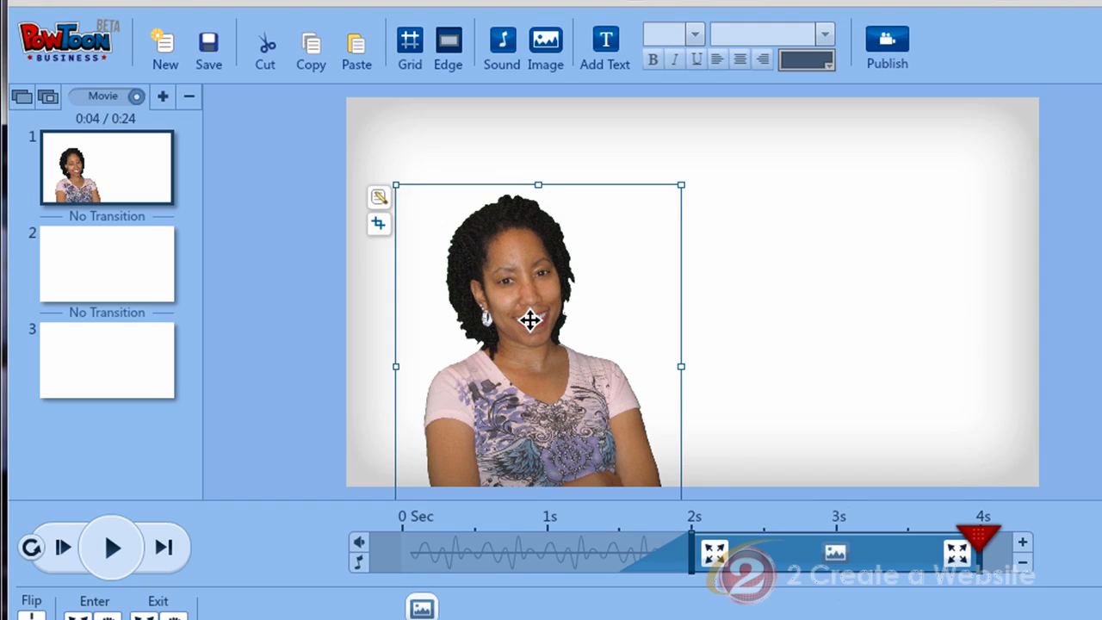
pyautogui.moveTo(529, 320); pyautogui.dragTo(524, 280)
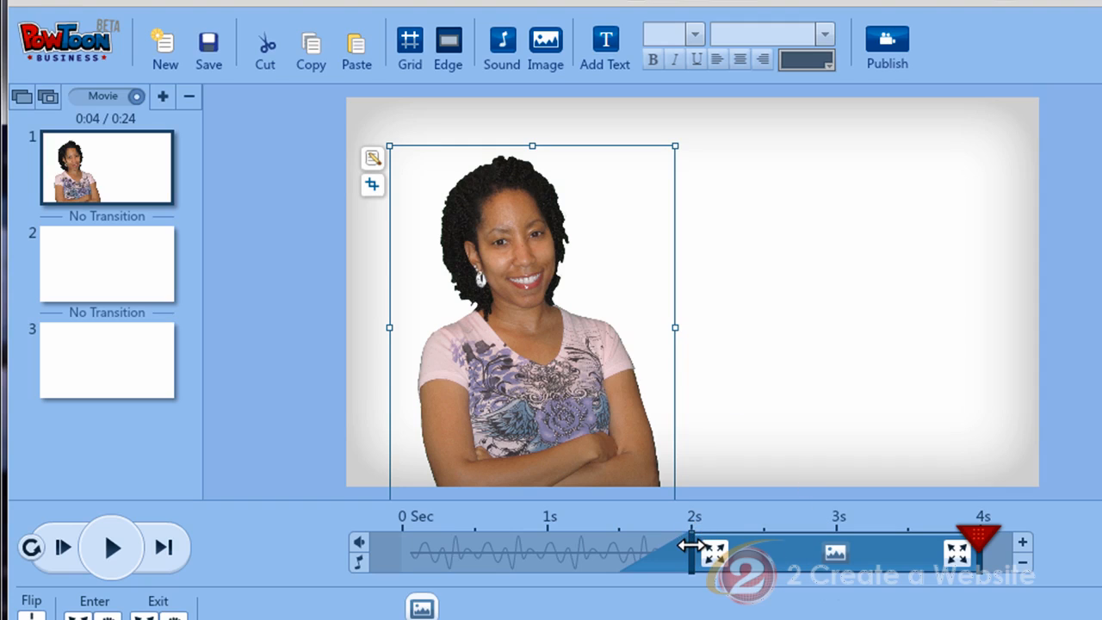
# Make the photo enter about 0.5 s into the slide on the timeline.
pyautogui.moveTo(691, 545); pyautogui.dragTo(469, 548)
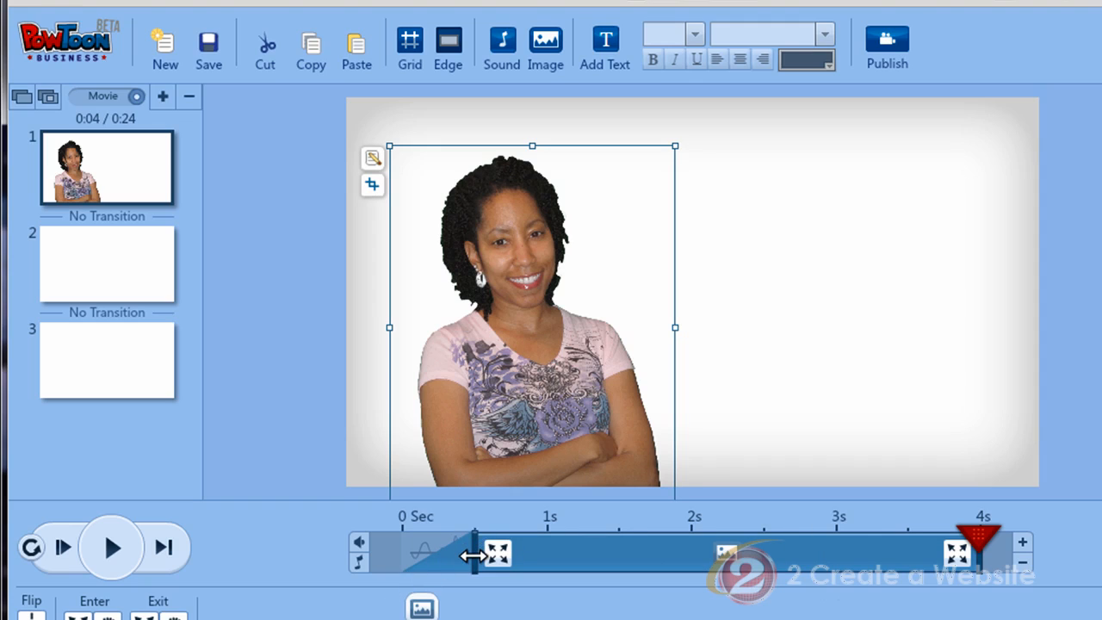
pyautogui.moveTo(473, 553); pyautogui.dragTo(402, 553)
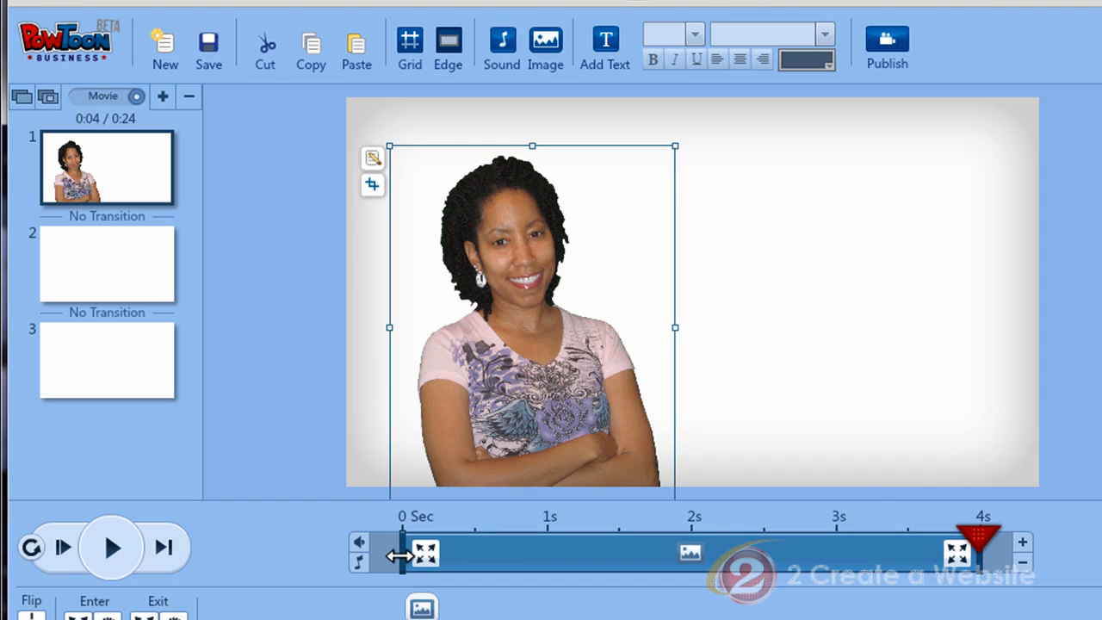
pyautogui.moveTo(398, 555); pyautogui.dragTo(465, 556)
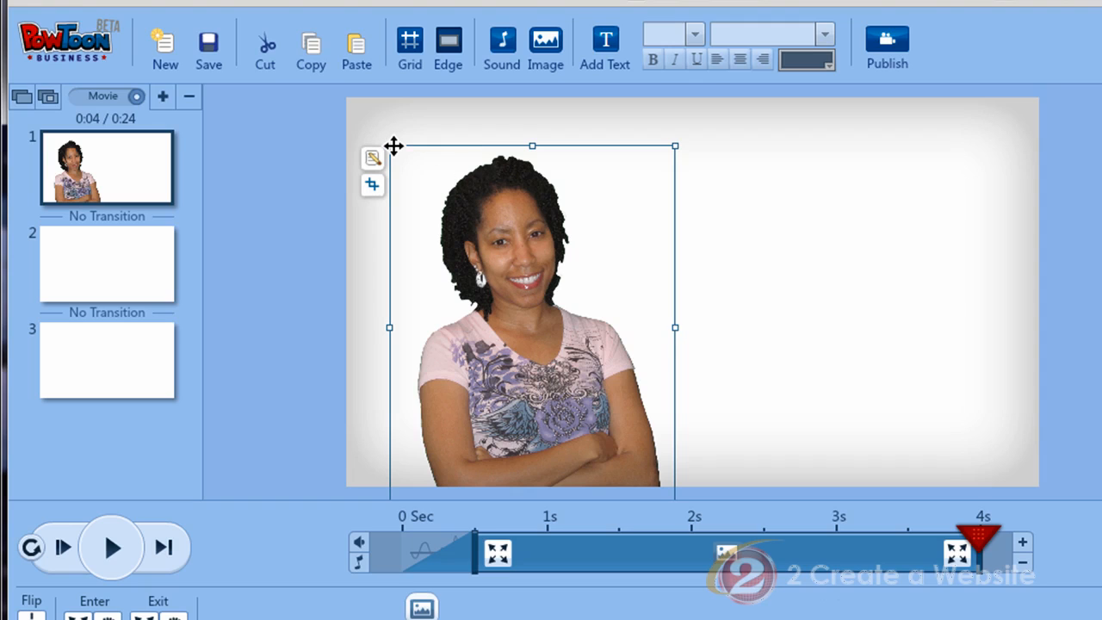
pyautogui.moveTo(389, 146)
pyautogui.mouseDown()
pyautogui.moveTo(406, 163)
pyautogui.moveTo(392, 148)
pyautogui.mouseUp()
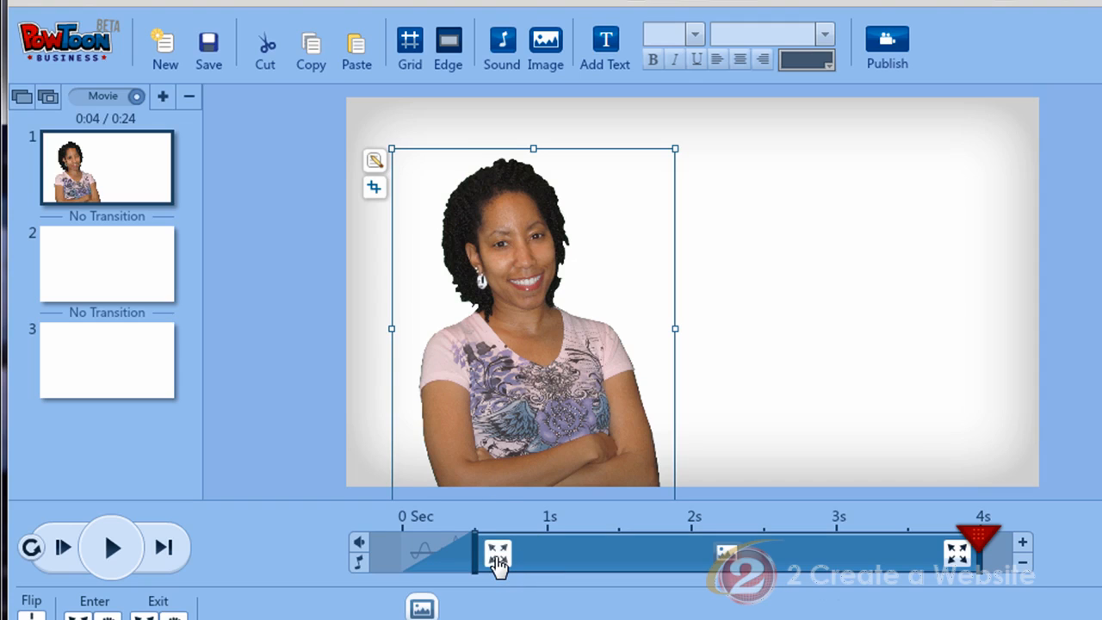
# Set the photo's entrance effect to Up and its exit effect to Pop.
pyautogui.click(499, 555)
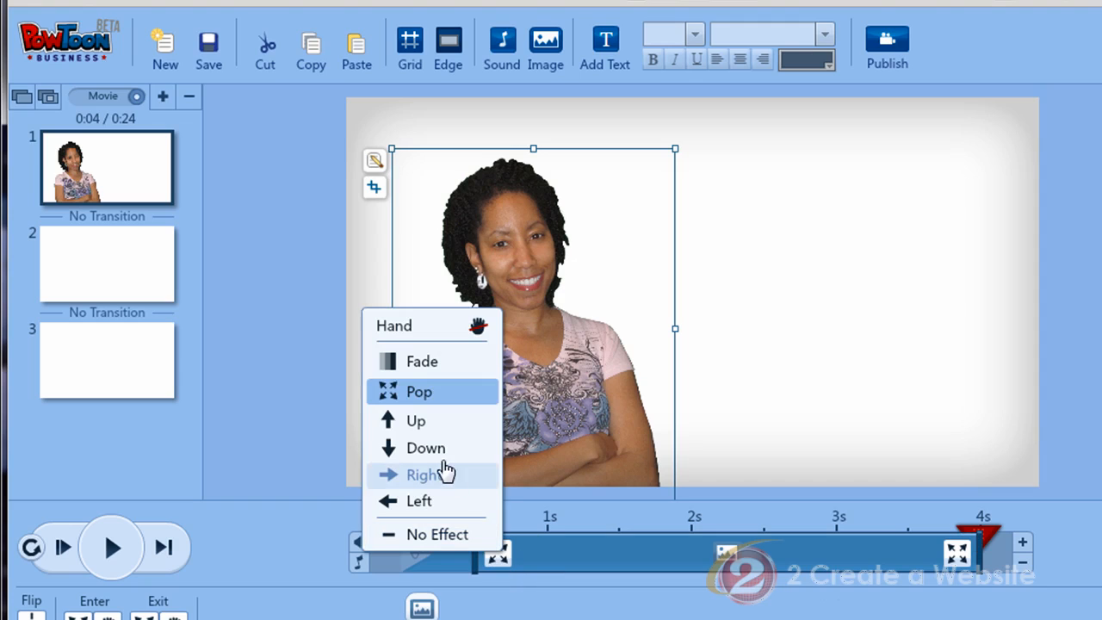
pyautogui.click(415, 421)
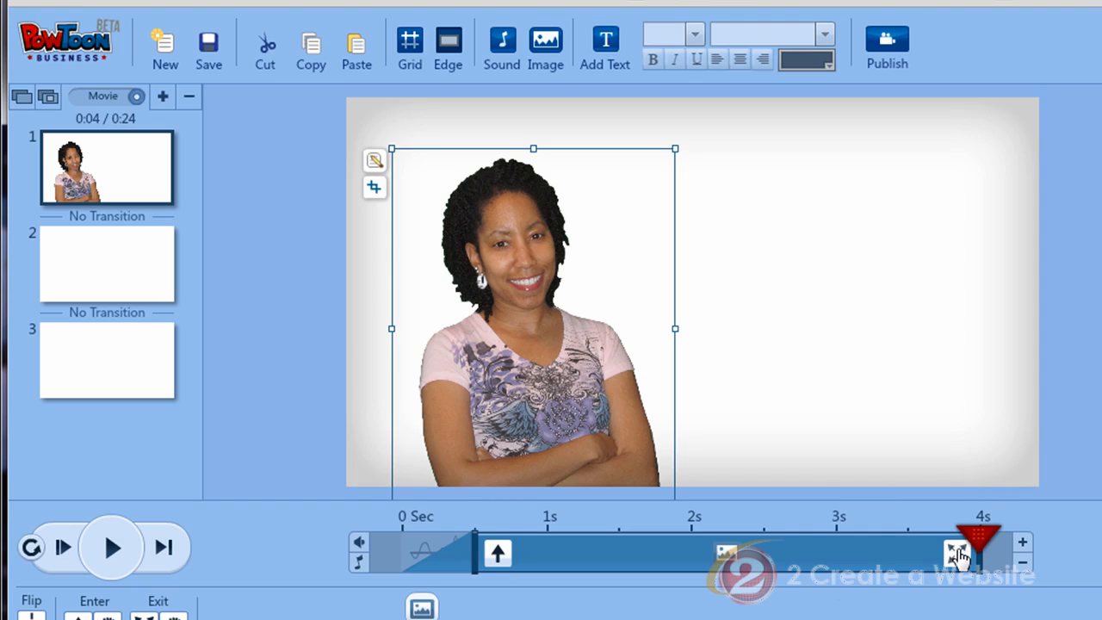
pyautogui.click(958, 556)
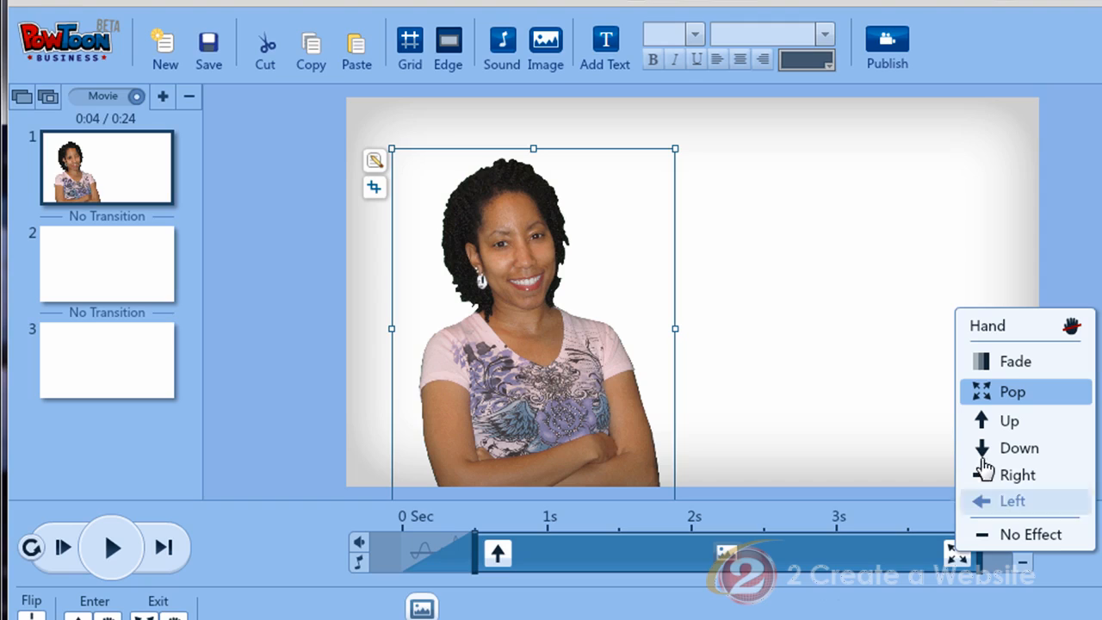
pyautogui.click(984, 395)
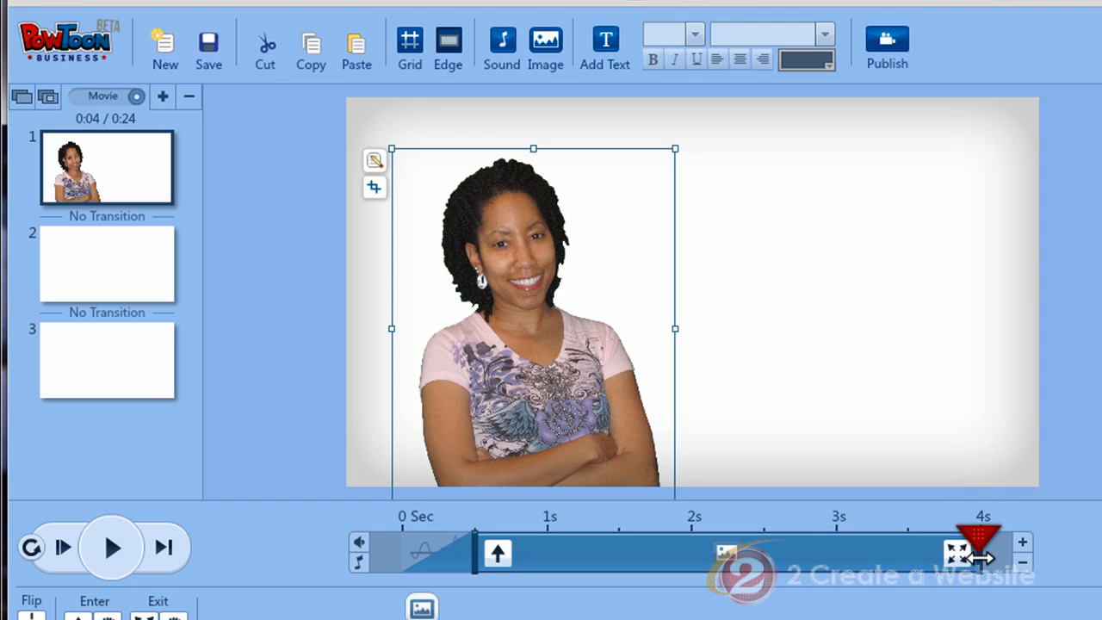
# Move the photo's exit to about 3.5 s and preview the slide from the start.
pyautogui.moveTo(980, 558); pyautogui.dragTo(921, 562)
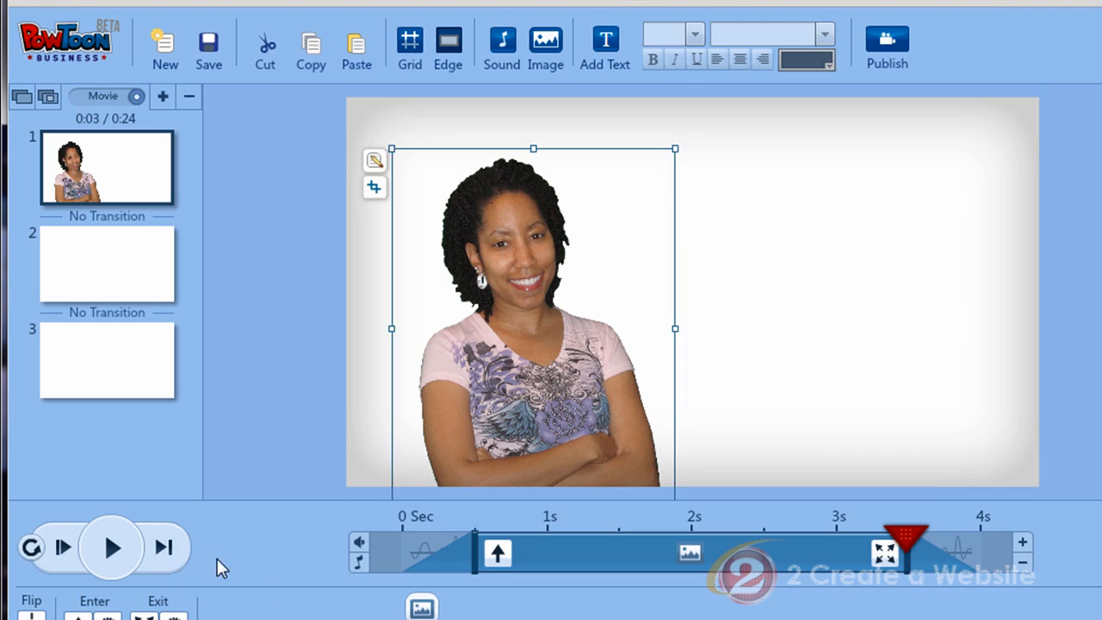
pyautogui.click(62, 550)
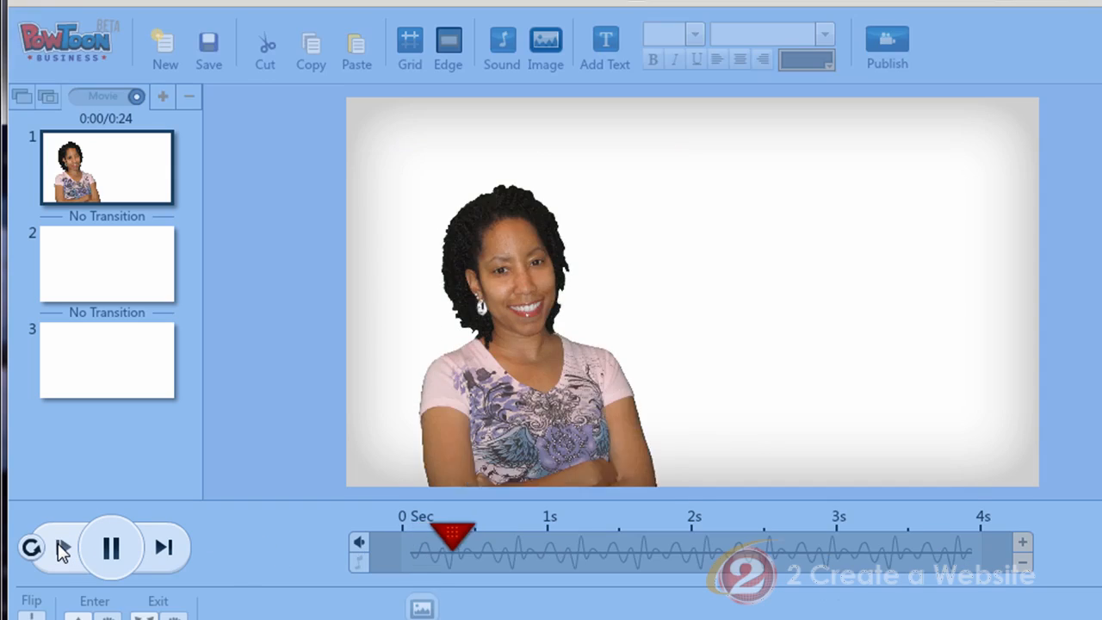
pyautogui.click(112, 549)
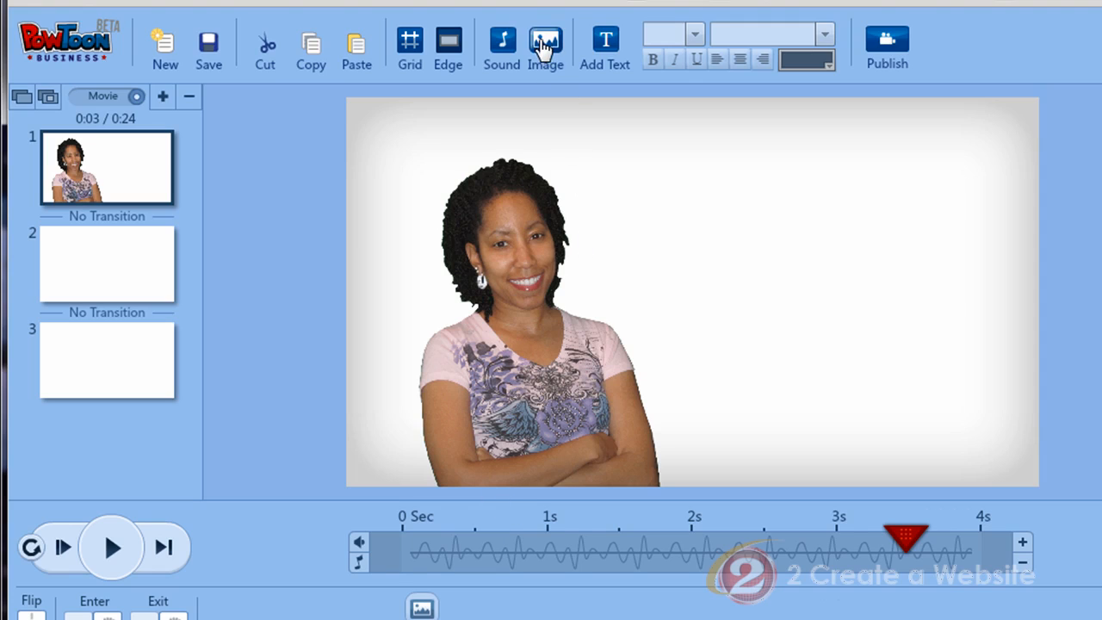
# Insert logo2013.png from the image library and place it to the right of the photo.
pyautogui.click(545, 43)
pyautogui.moveTo(1062, 535); pyautogui.dragTo(1058, 167)
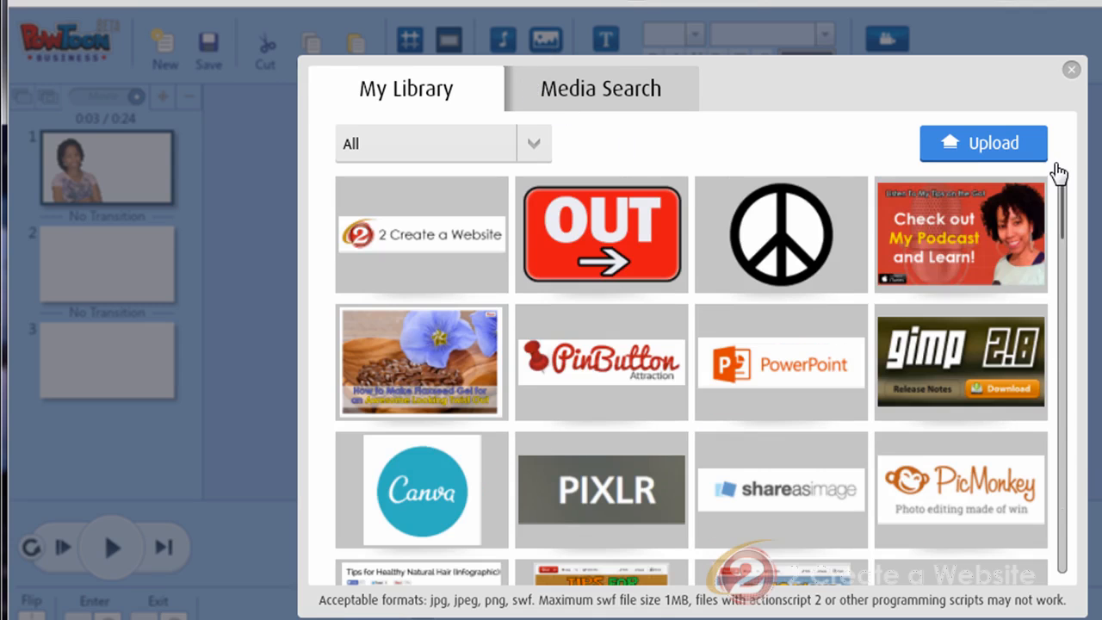
pyautogui.click(417, 240)
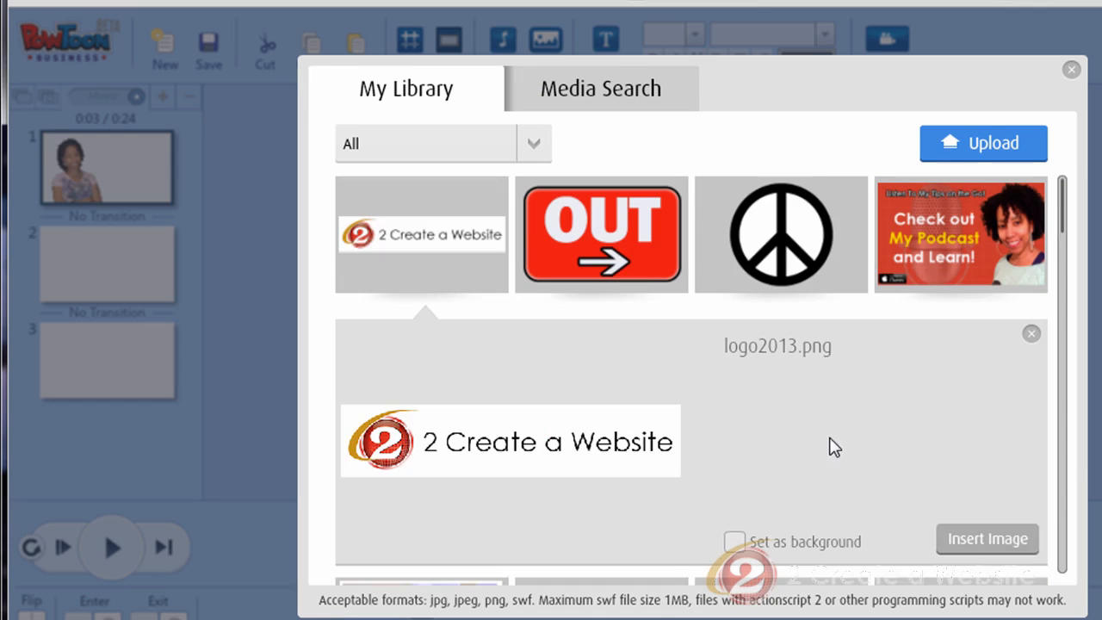
pyautogui.click(988, 540)
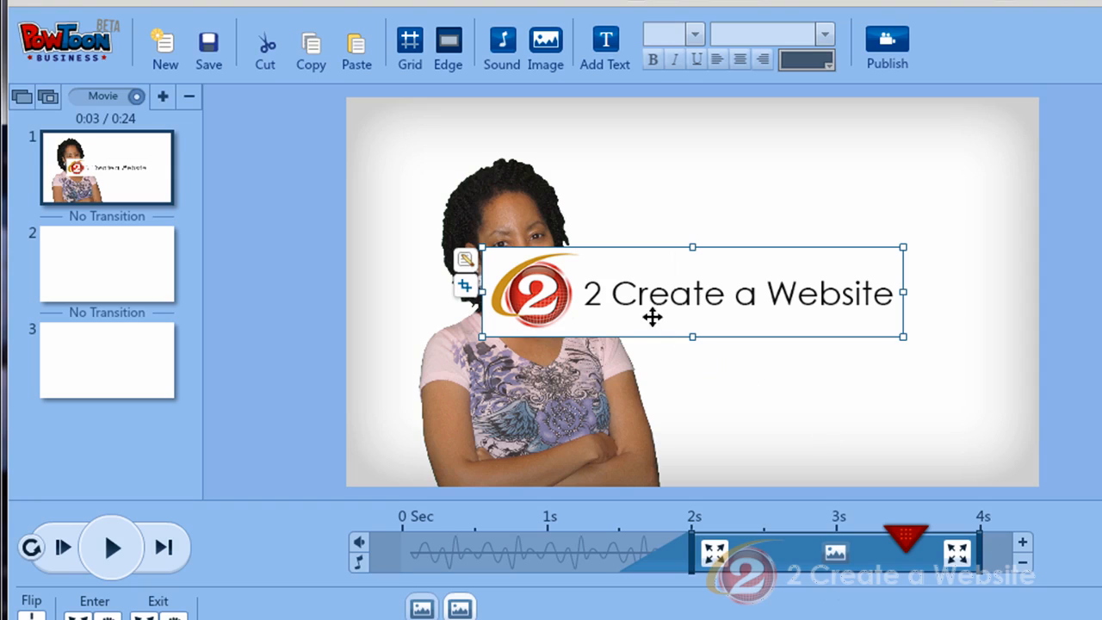
pyautogui.moveTo(626, 289); pyautogui.dragTo(762, 272)
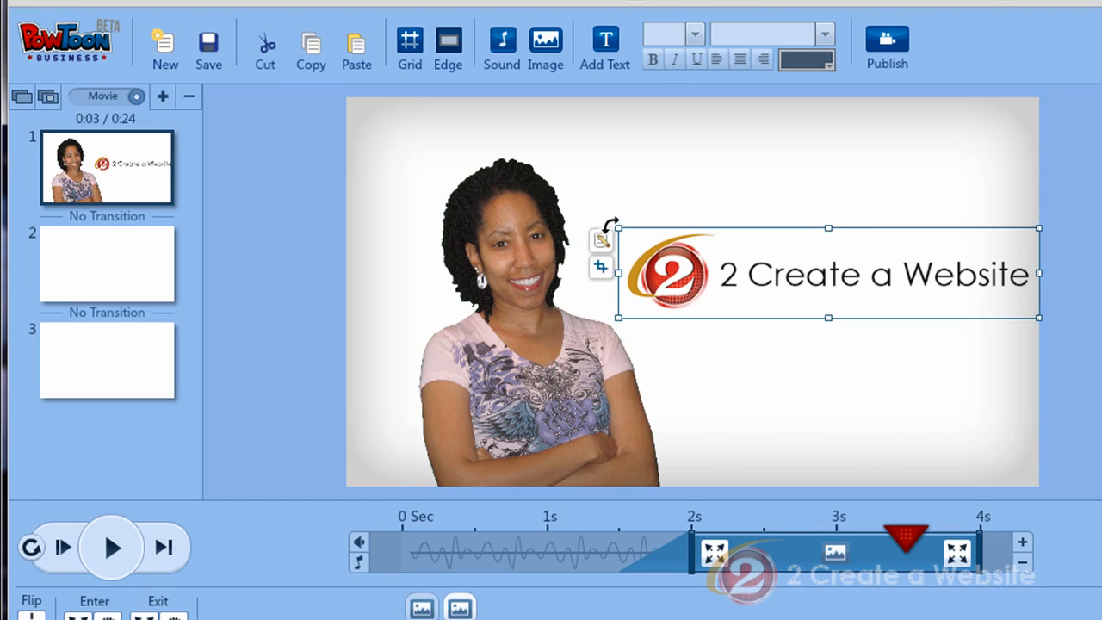
# Resize the logo smaller and position it beside the photo.
pyautogui.moveTo(617, 225); pyautogui.dragTo(705, 251)
pyautogui.moveTo(886, 305); pyautogui.dragTo(841, 304)
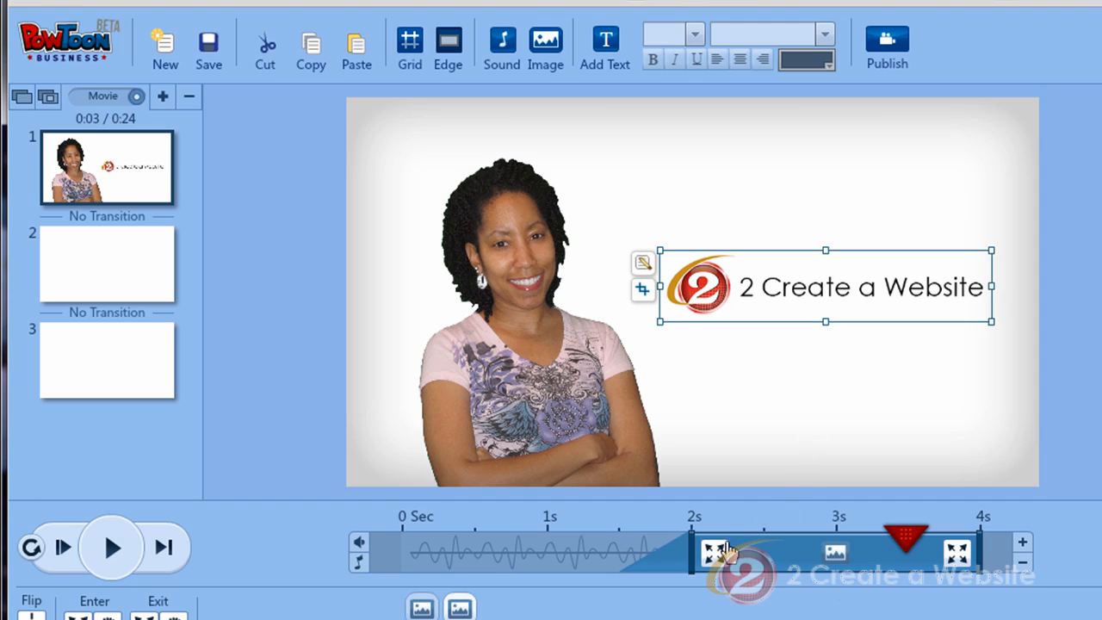
# Set the logo's entrance effect to Fade and move its exit to about 3.5 s on the timeline.
pyautogui.click(714, 554)
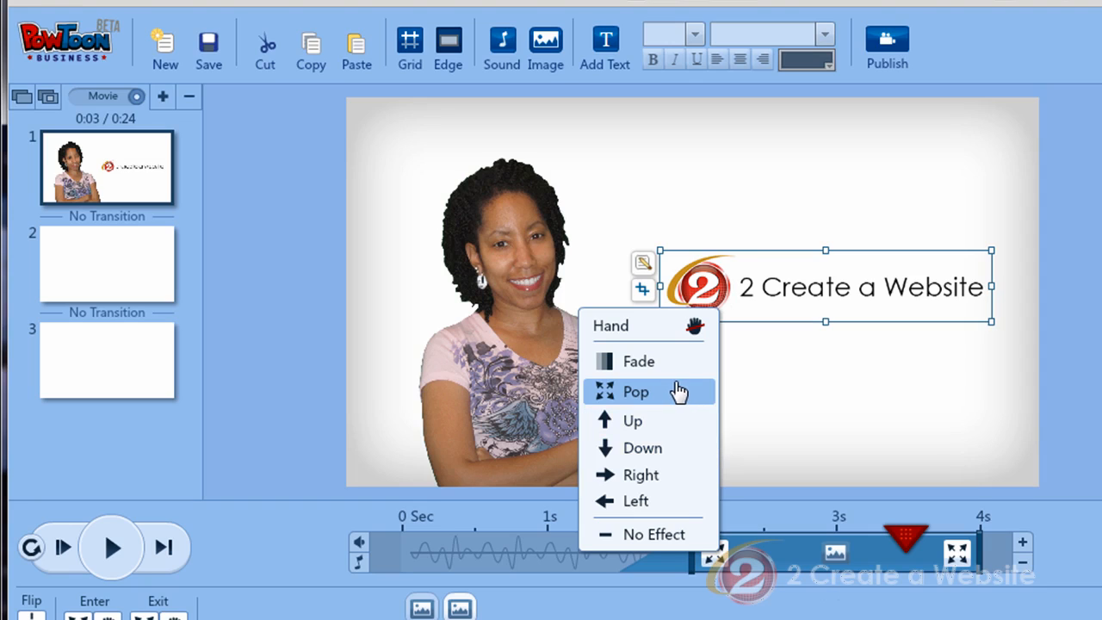
pyautogui.click(667, 362)
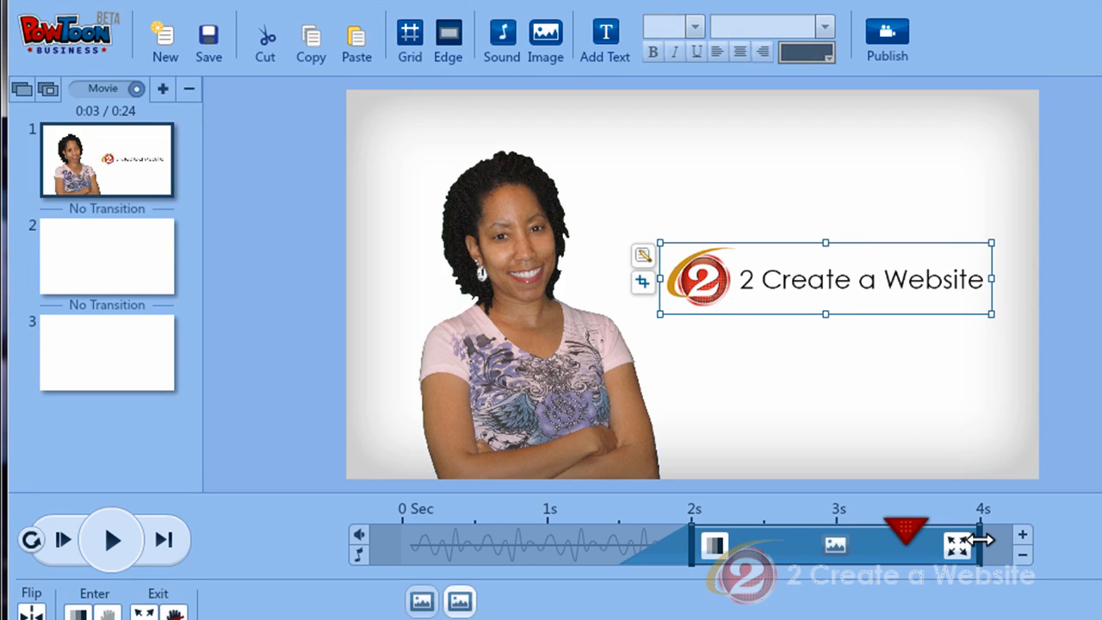
pyautogui.moveTo(984, 539); pyautogui.dragTo(928, 542)
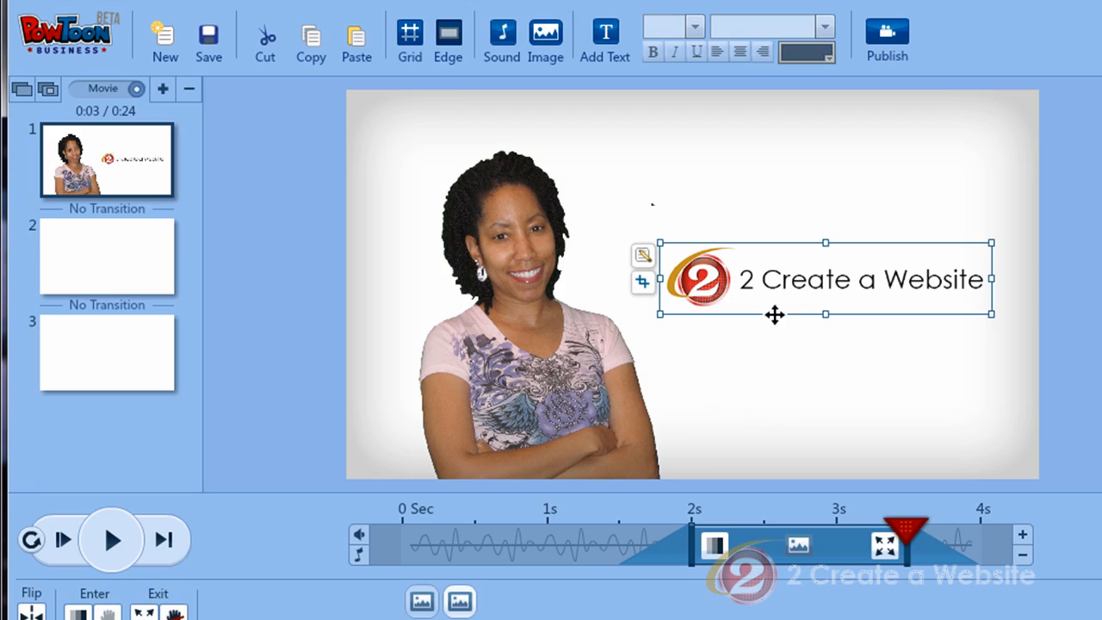
# Preview the movie from the first slide on into the second slide.
pyautogui.click(64, 540)
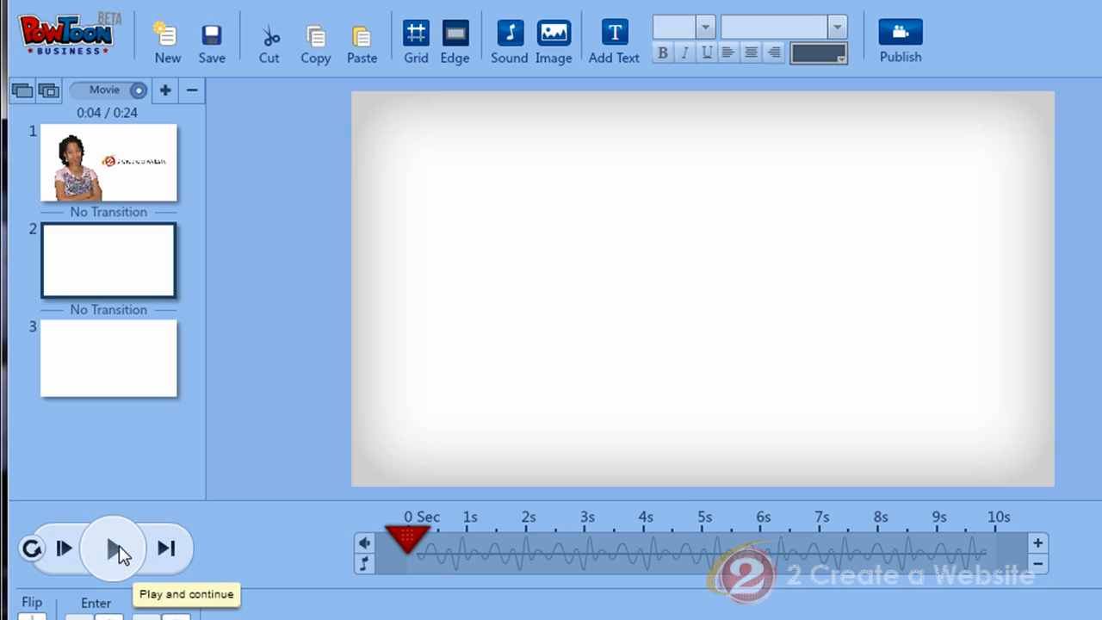
pyautogui.click(115, 548)
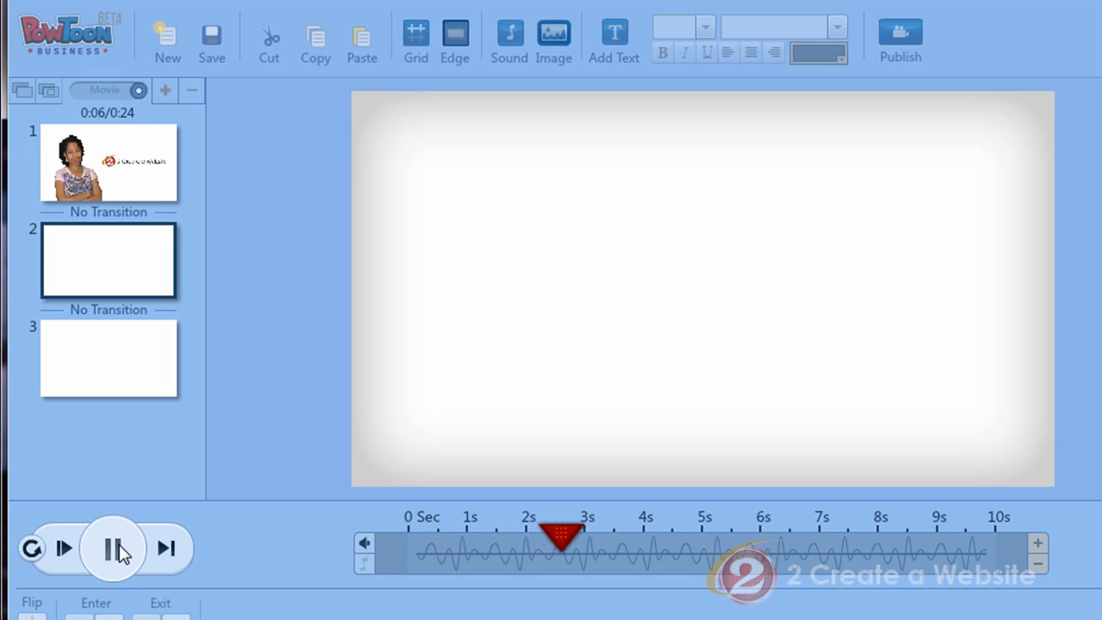
pyautogui.click(119, 545)
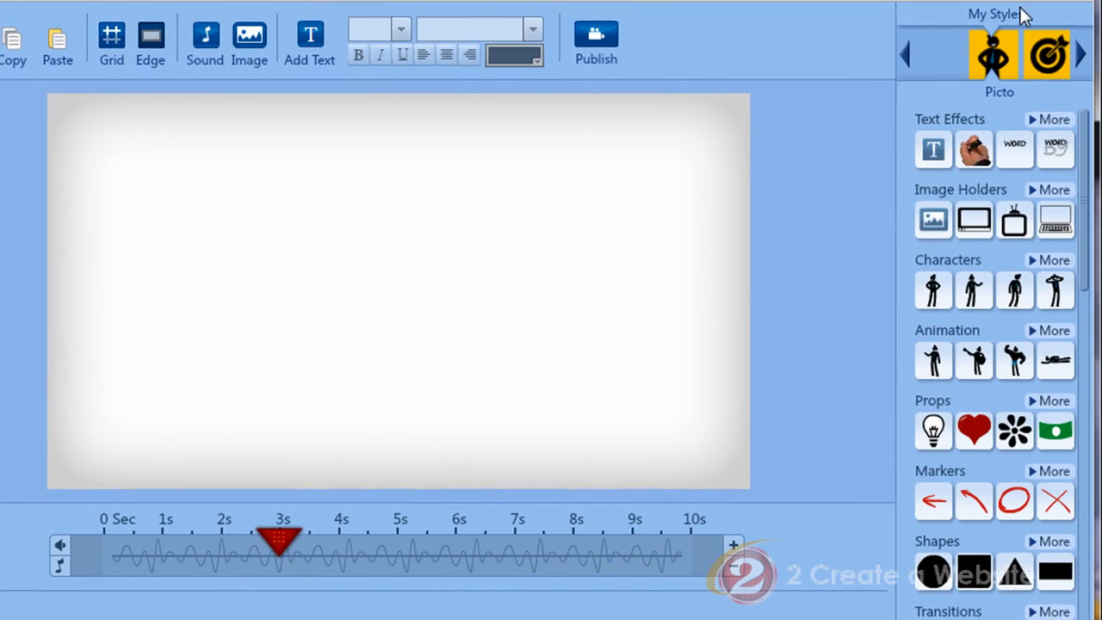
# Add the Rosa Sad character from the Groovy style to the second slide.
pyautogui.click(1082, 57)
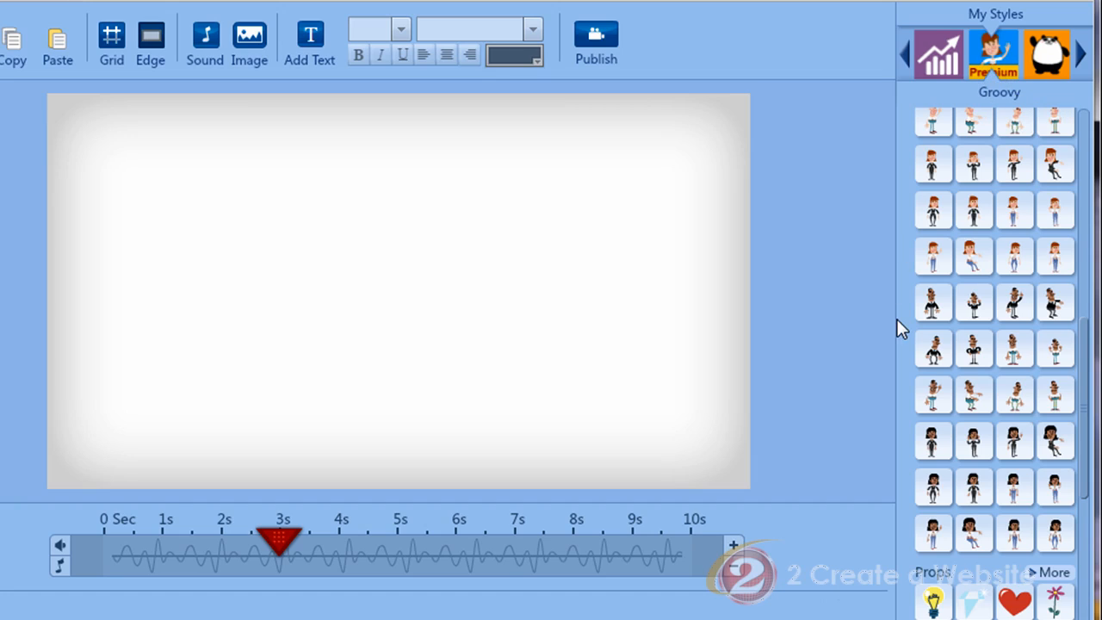
pyautogui.moveTo(935, 443)
pyautogui.moveTo(937, 487)
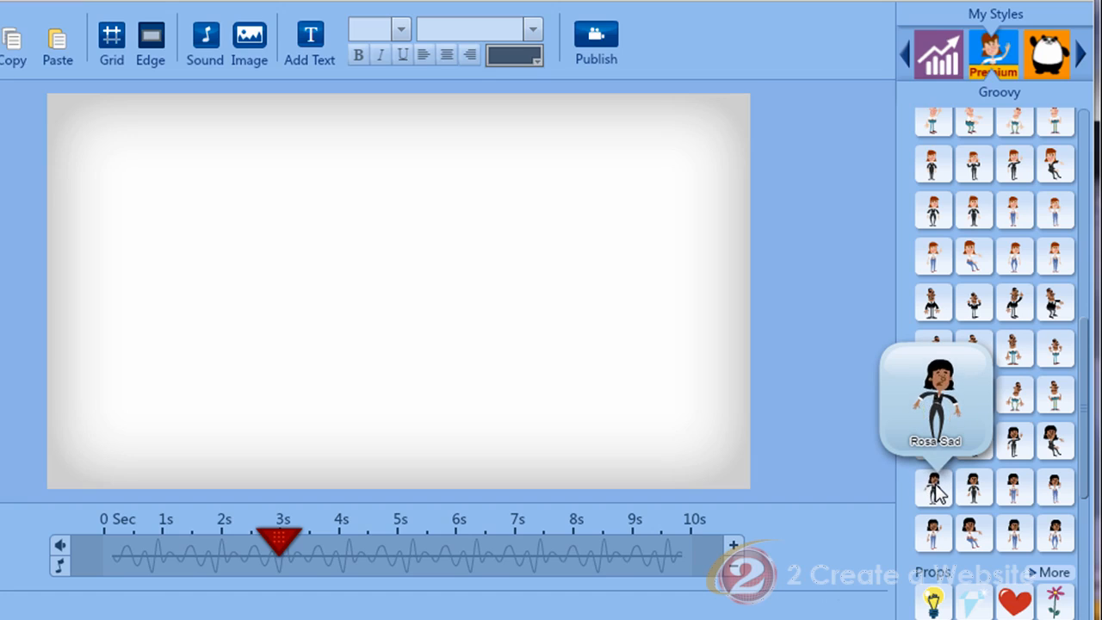
pyautogui.click(936, 487)
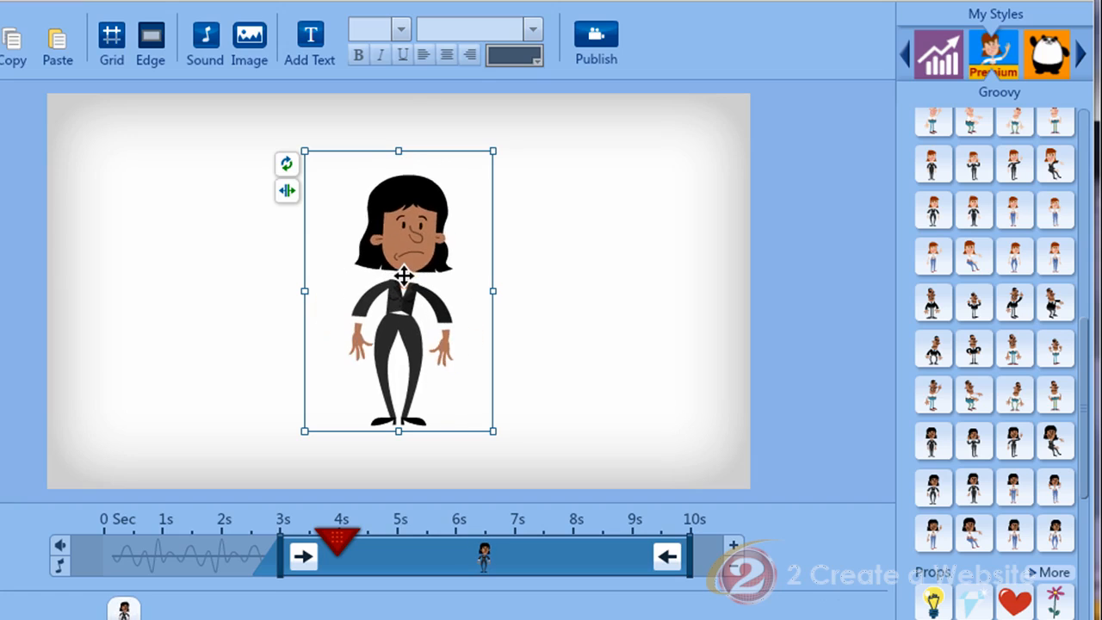
pyautogui.moveTo(403, 277); pyautogui.dragTo(393, 280)
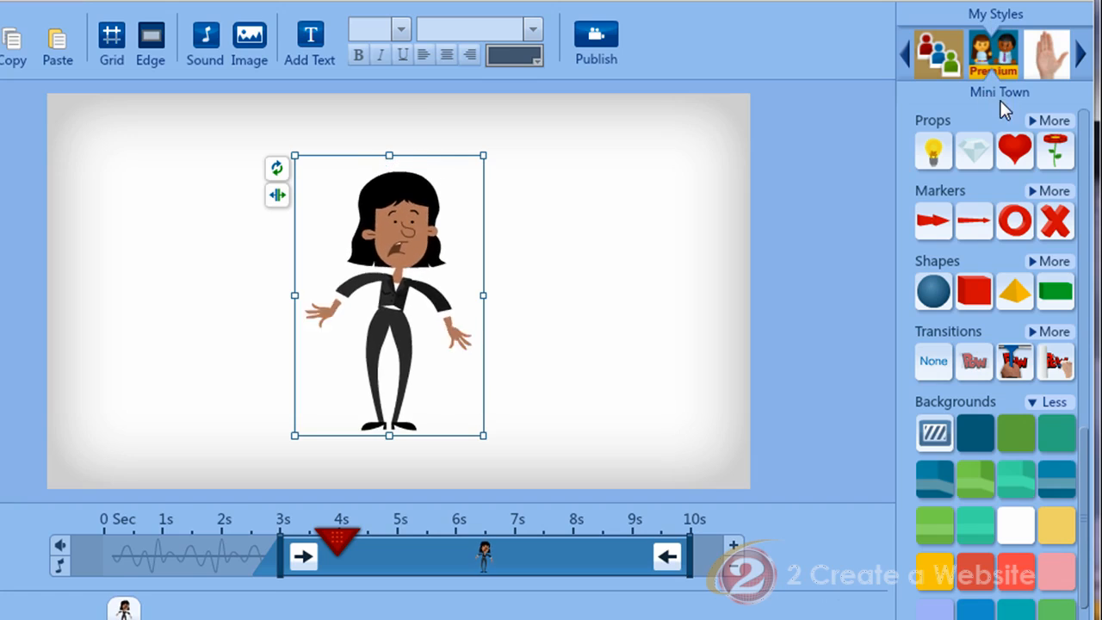
# Apply the dark blue room background from the Mini Town style to the slide.
pyautogui.click(1088, 275)
pyautogui.moveTo(1088, 268); pyautogui.dragTo(1087, 619)
pyautogui.click(926, 450)
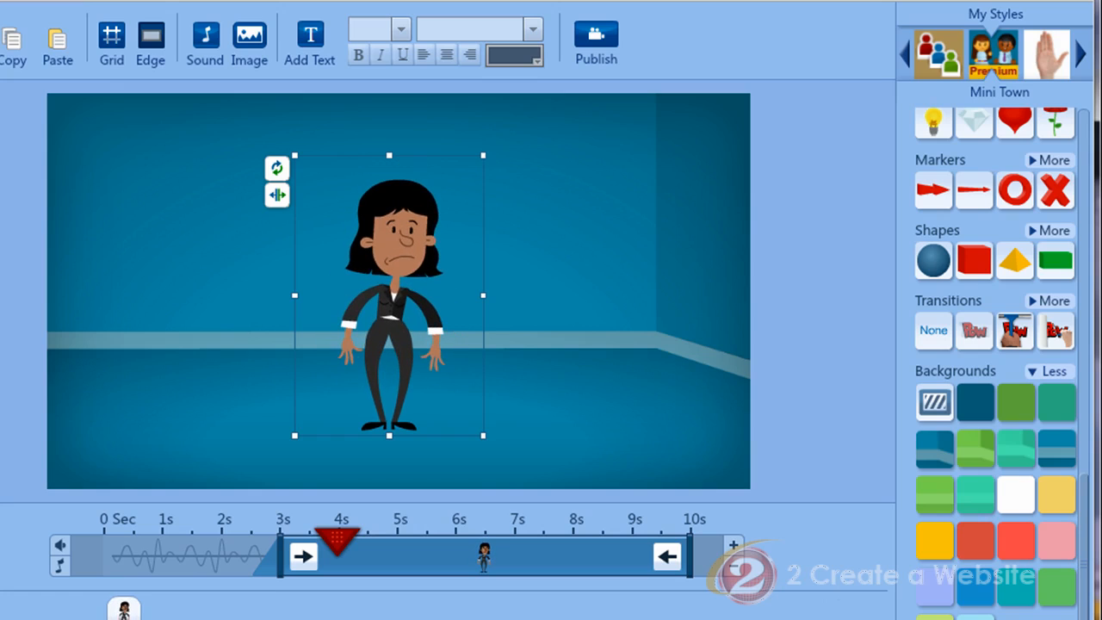
# Preview the slide and zoom into the timeline.
pyautogui.press('space')
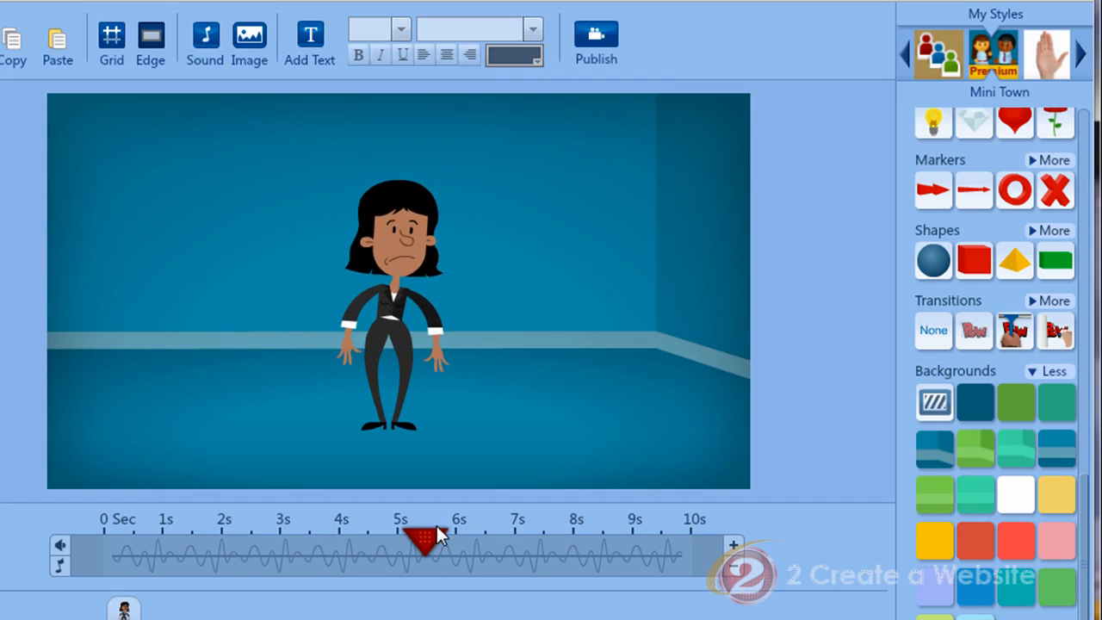
pyautogui.click(730, 566)
pyautogui.click(730, 565)
pyautogui.click(730, 568)
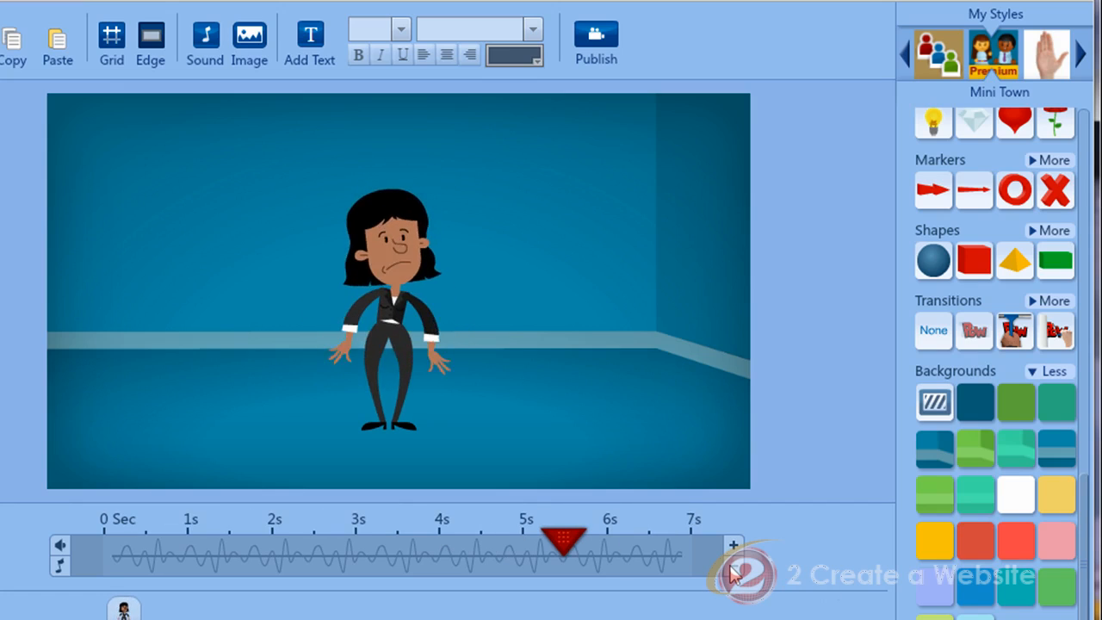
pyautogui.click(730, 568)
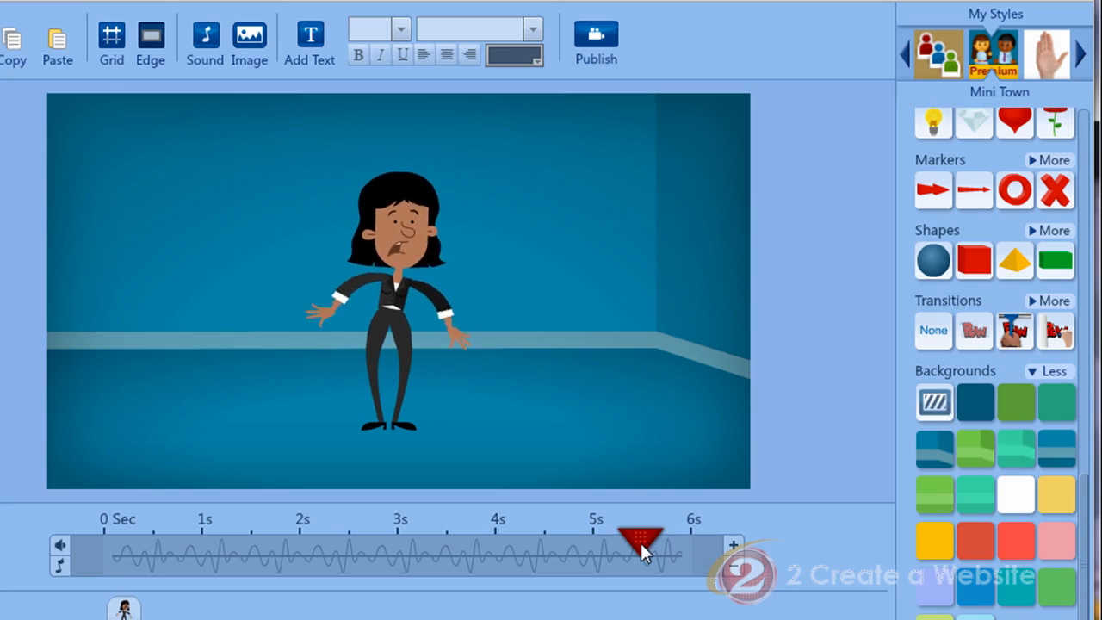
# Make the character enter about 0.5 s into the slide with a Pop entrance effect.
pyautogui.click(398, 248)
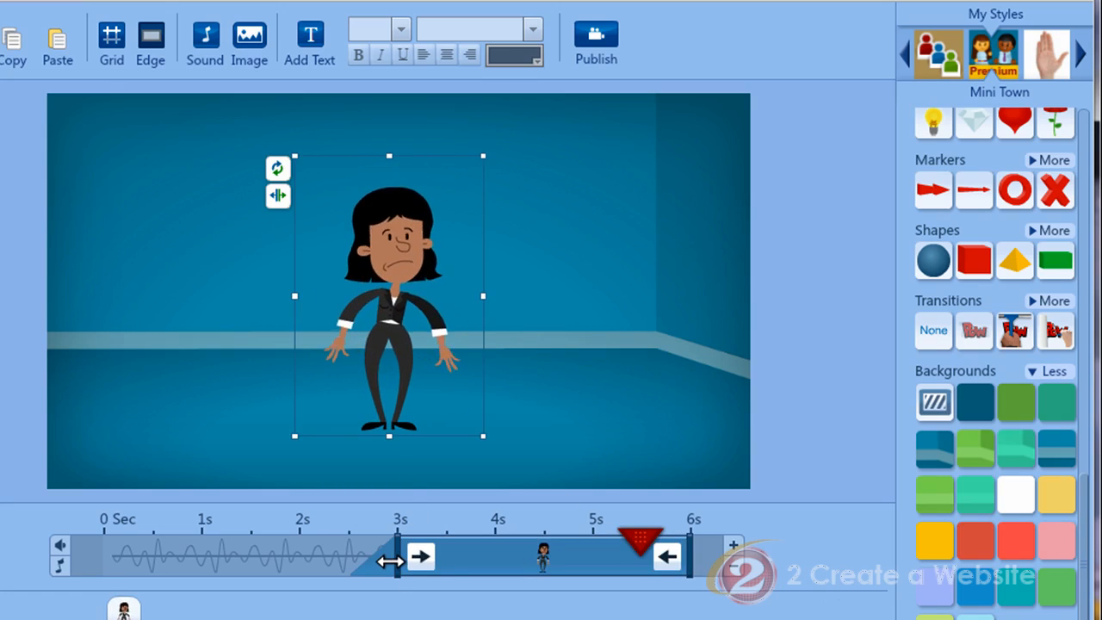
pyautogui.moveTo(396, 572); pyautogui.dragTo(142, 563)
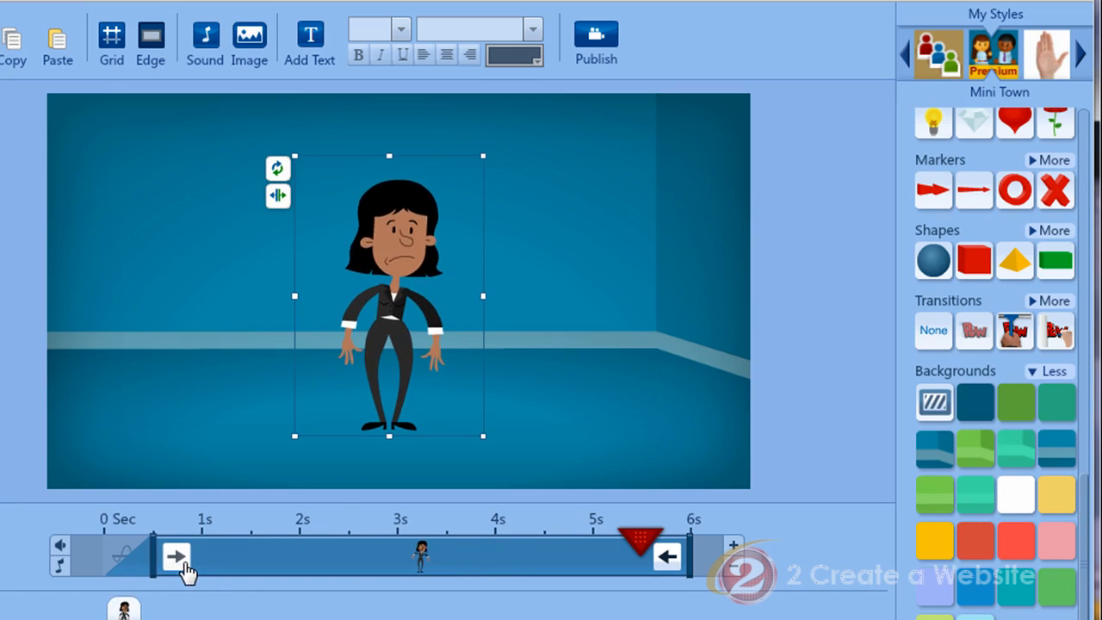
pyautogui.click(177, 558)
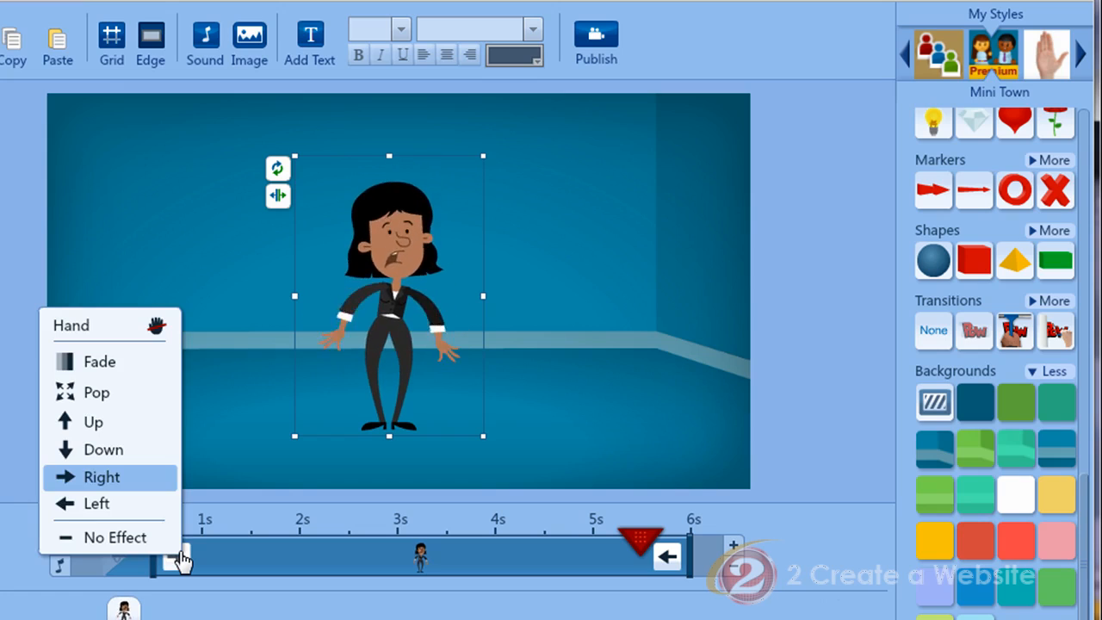
pyautogui.click(120, 403)
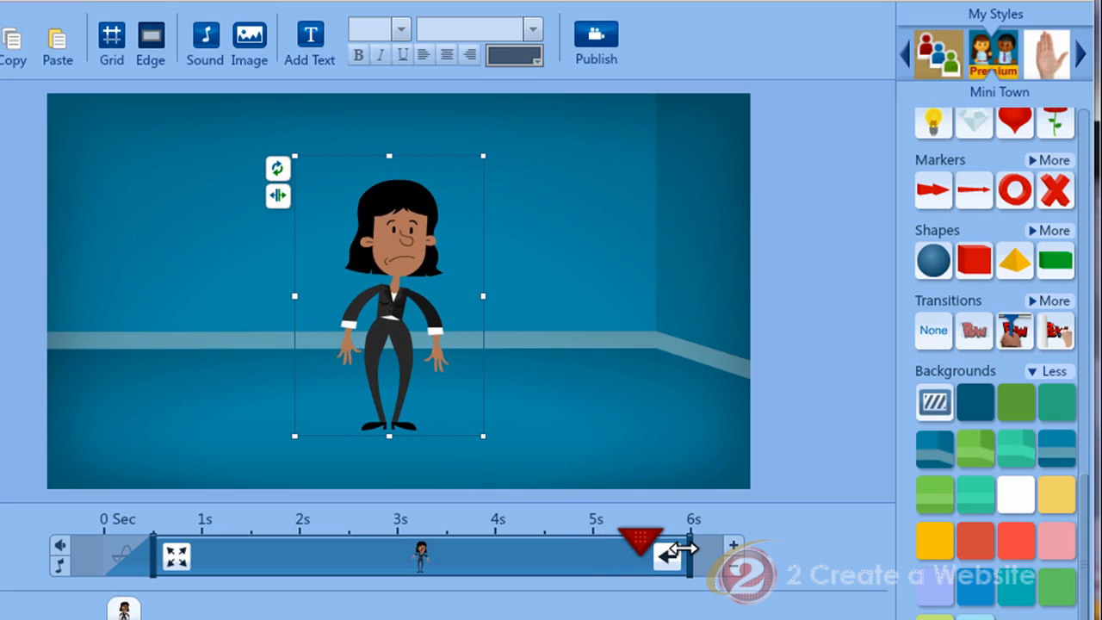
# Move the character's exit to about 5.5 s and set its exit effect to Right.
pyautogui.moveTo(680, 549); pyautogui.dragTo(641, 551)
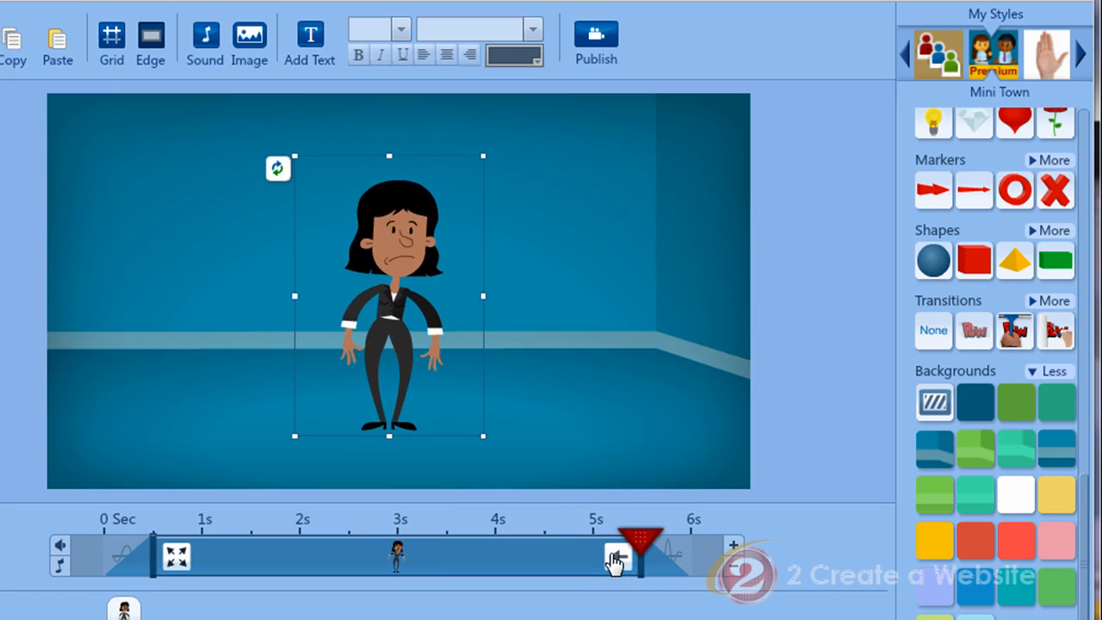
pyautogui.click(618, 560)
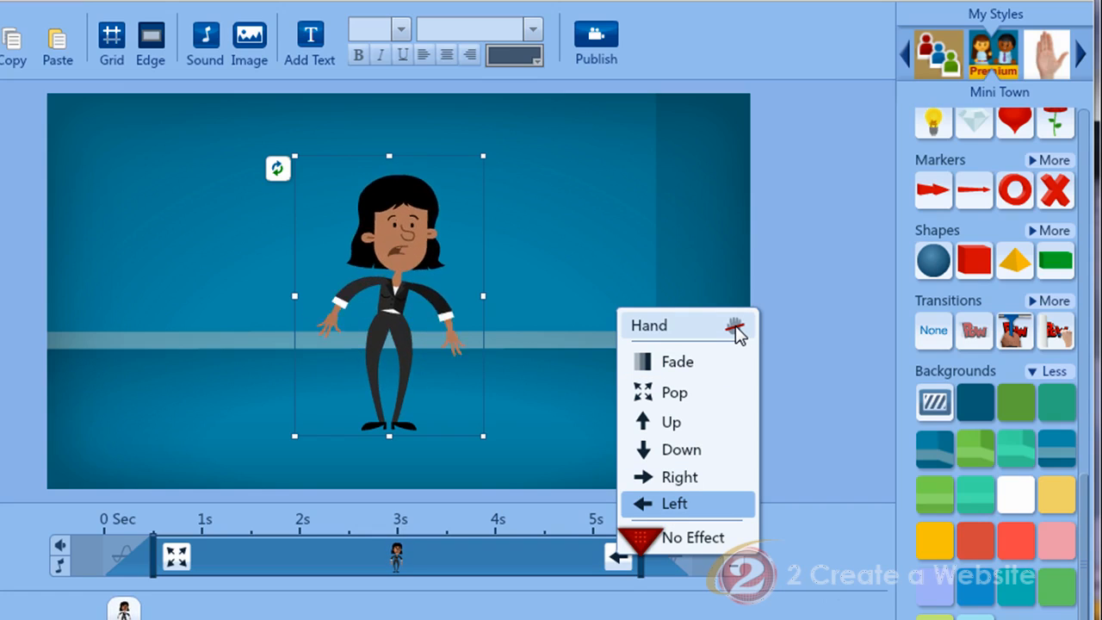
pyautogui.click(683, 481)
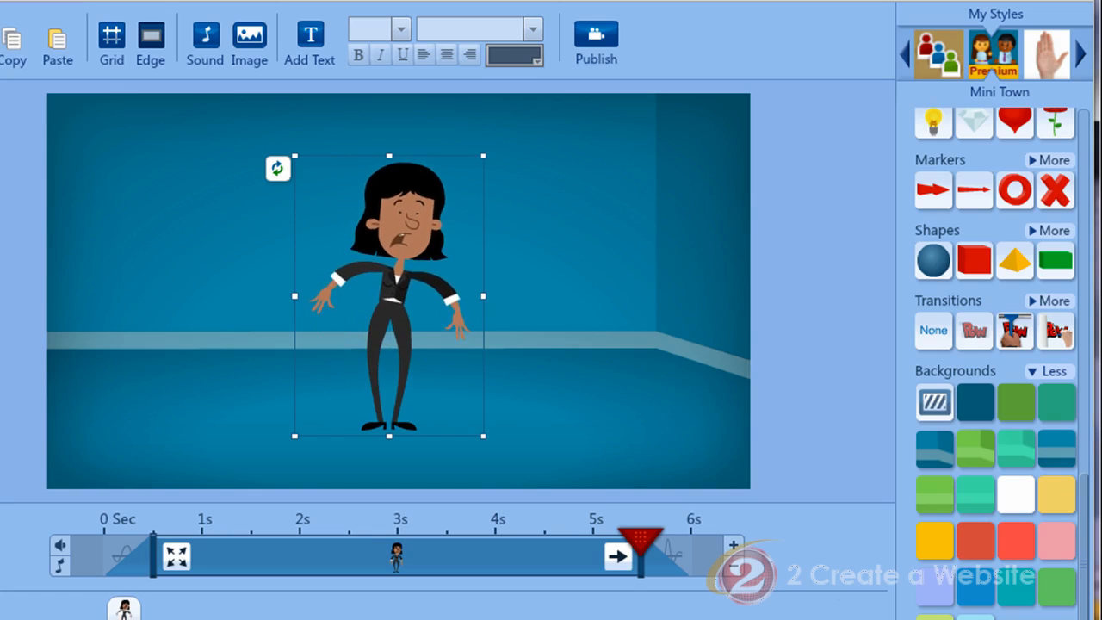
# Play the slide to check the character's animation.
pyautogui.press('space')
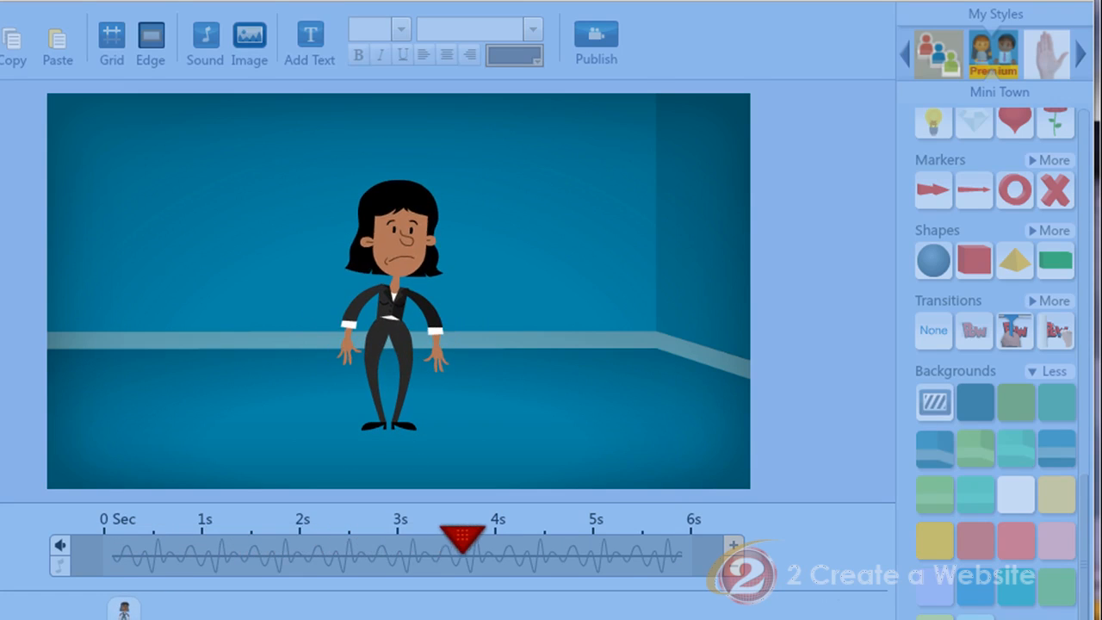
pyautogui.press('space')
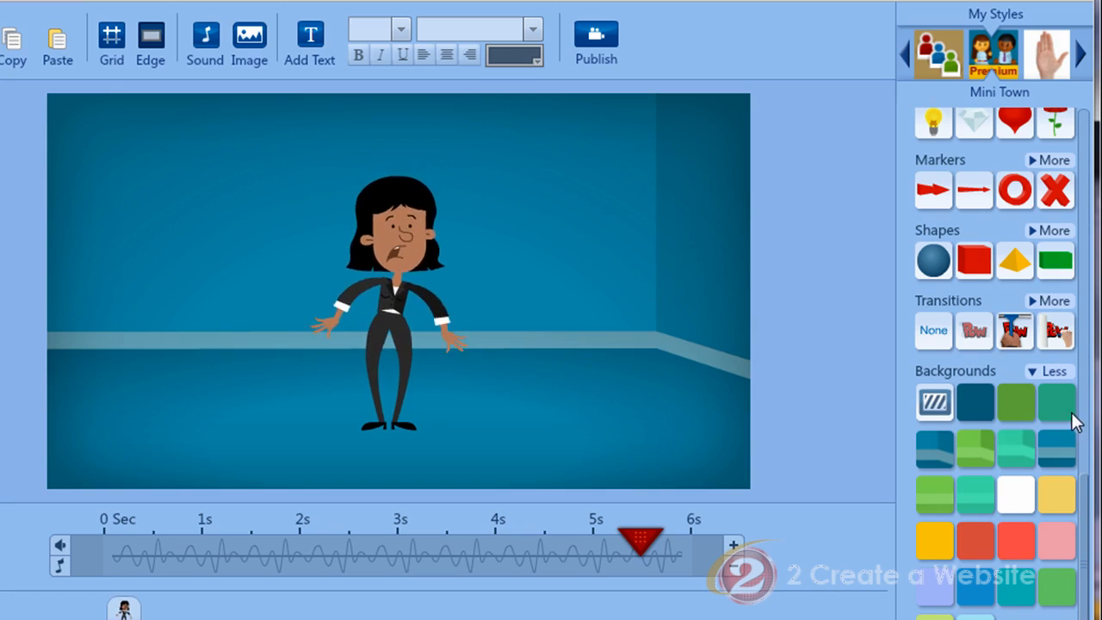
# Add the Bulb prop and enlarge it above the character's head.
pyautogui.moveTo(1085, 499); pyautogui.dragTo(1090, 338)
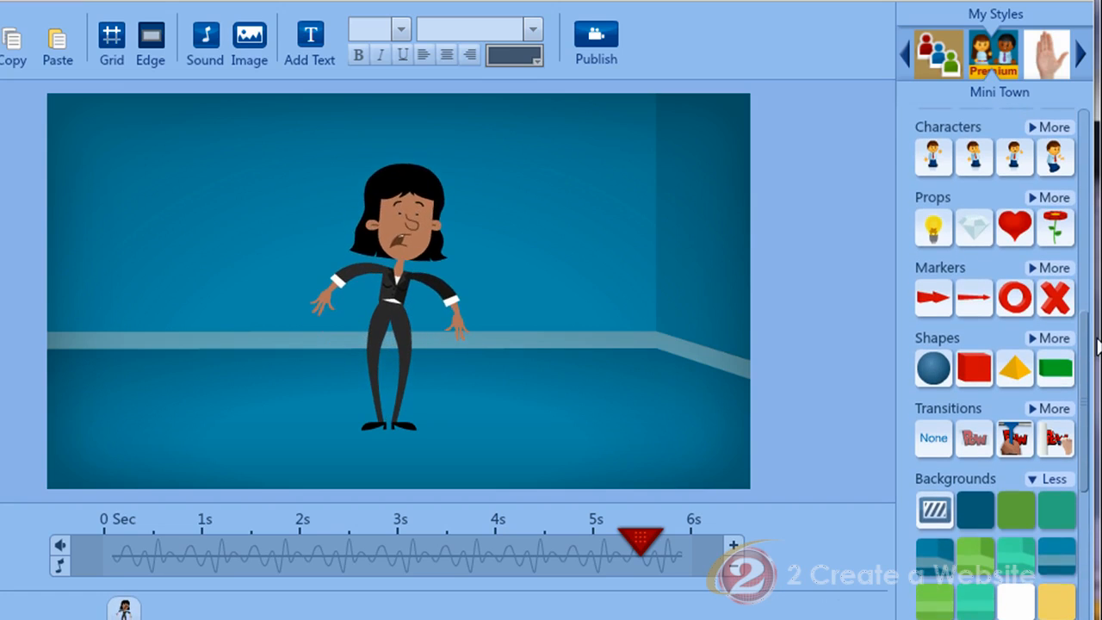
pyautogui.click(934, 230)
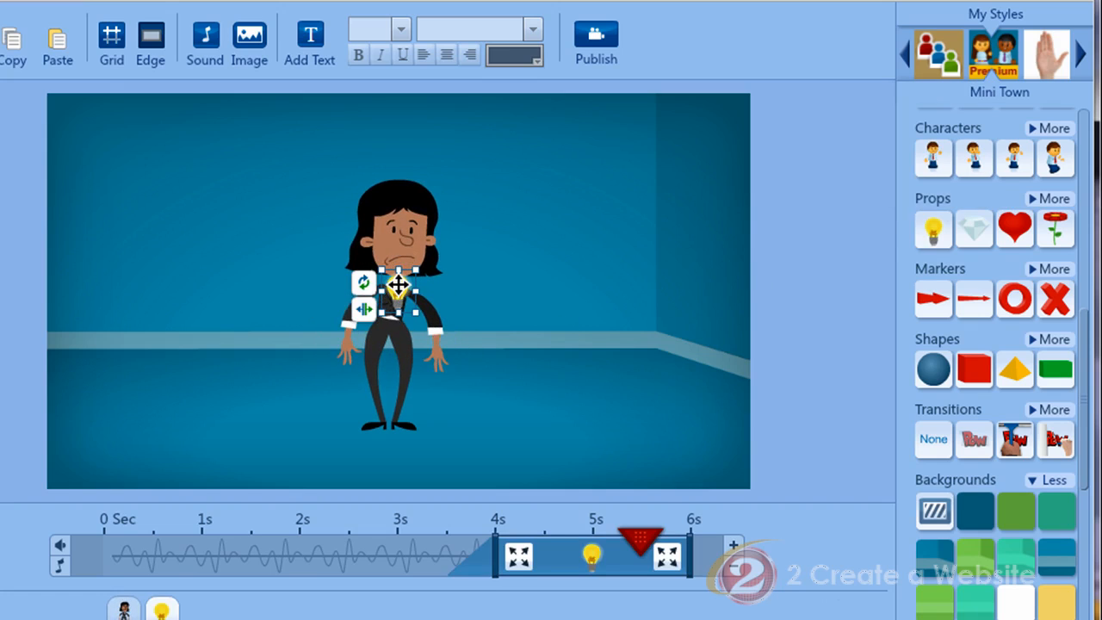
pyautogui.moveTo(396, 291); pyautogui.dragTo(489, 181)
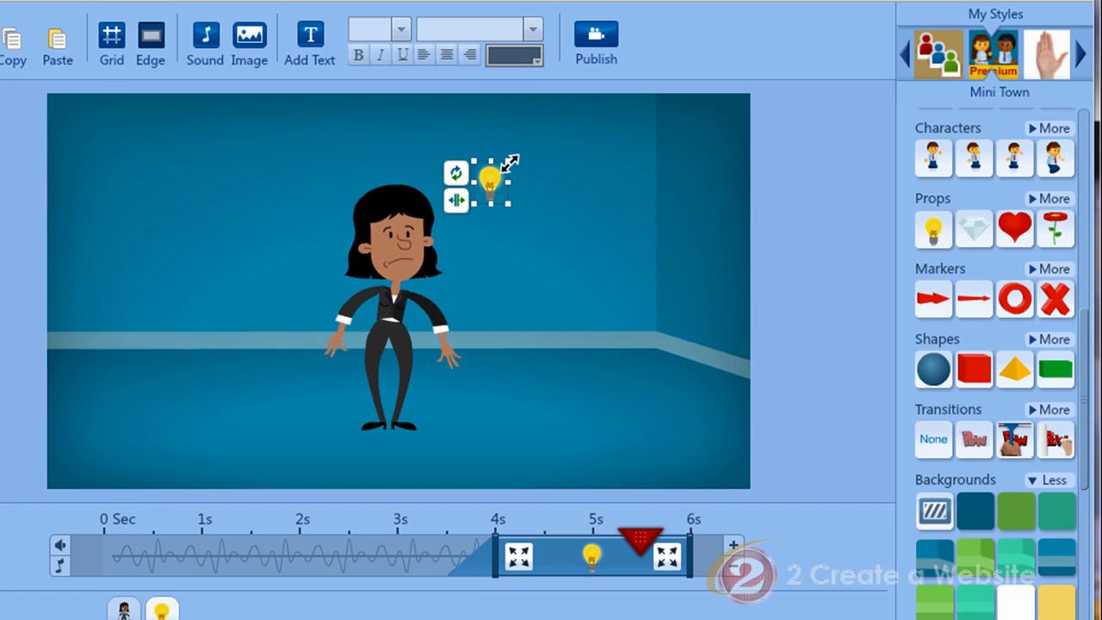
pyautogui.moveTo(510, 163); pyautogui.dragTo(566, 91)
pyautogui.moveTo(515, 152); pyautogui.dragTo(509, 178)
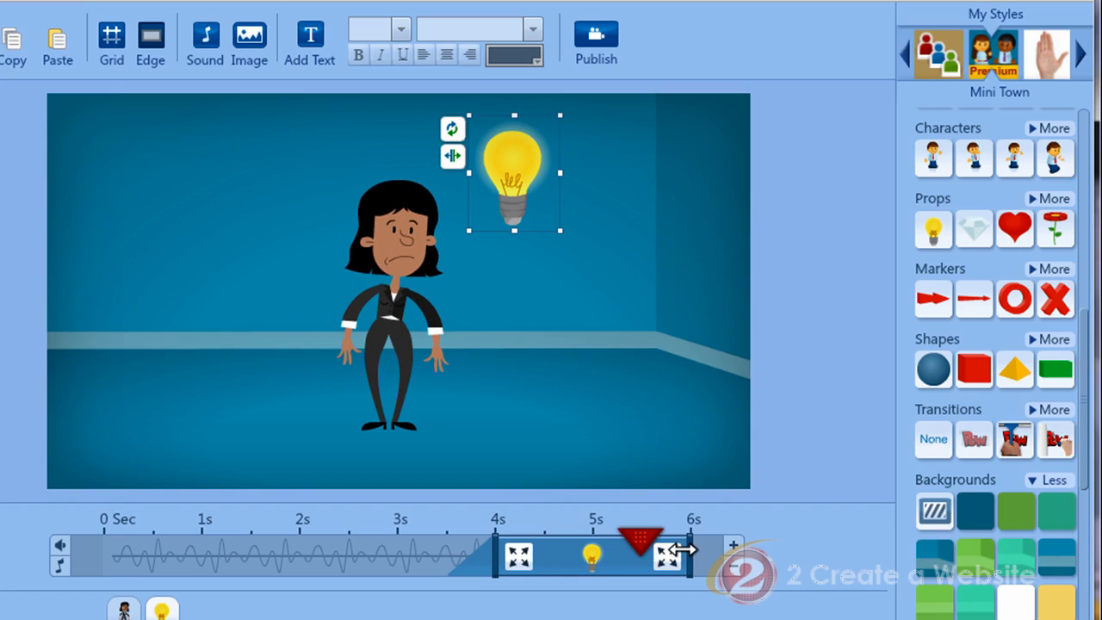
# Time the bulb to appear at about 3.5 s and exit around 6.5 s.
pyautogui.moveTo(688, 548); pyautogui.dragTo(641, 548)
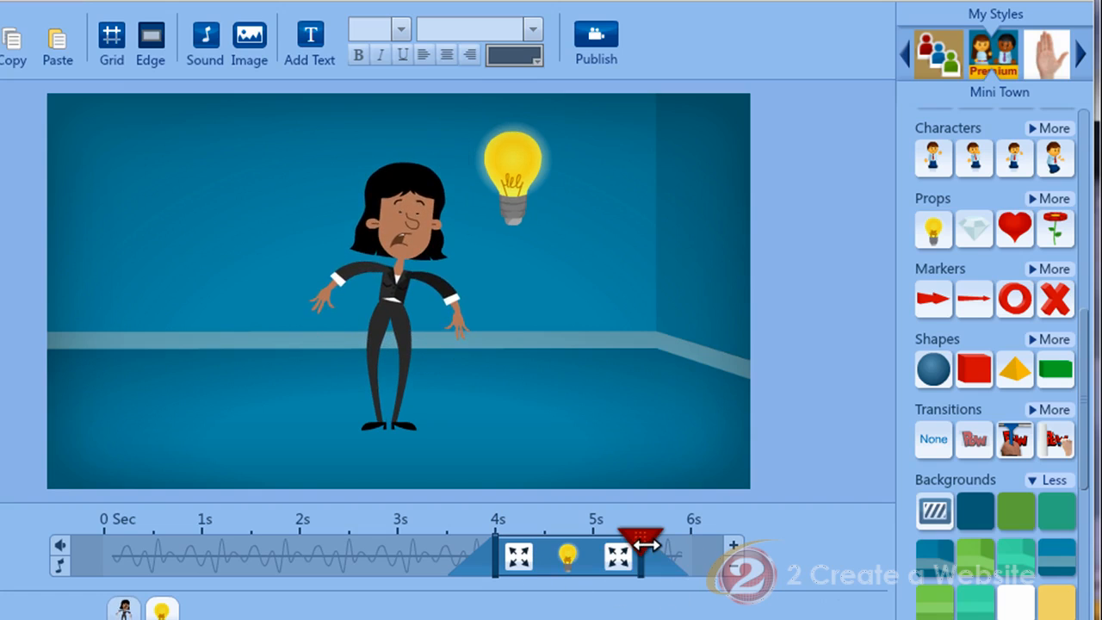
pyautogui.click(734, 549)
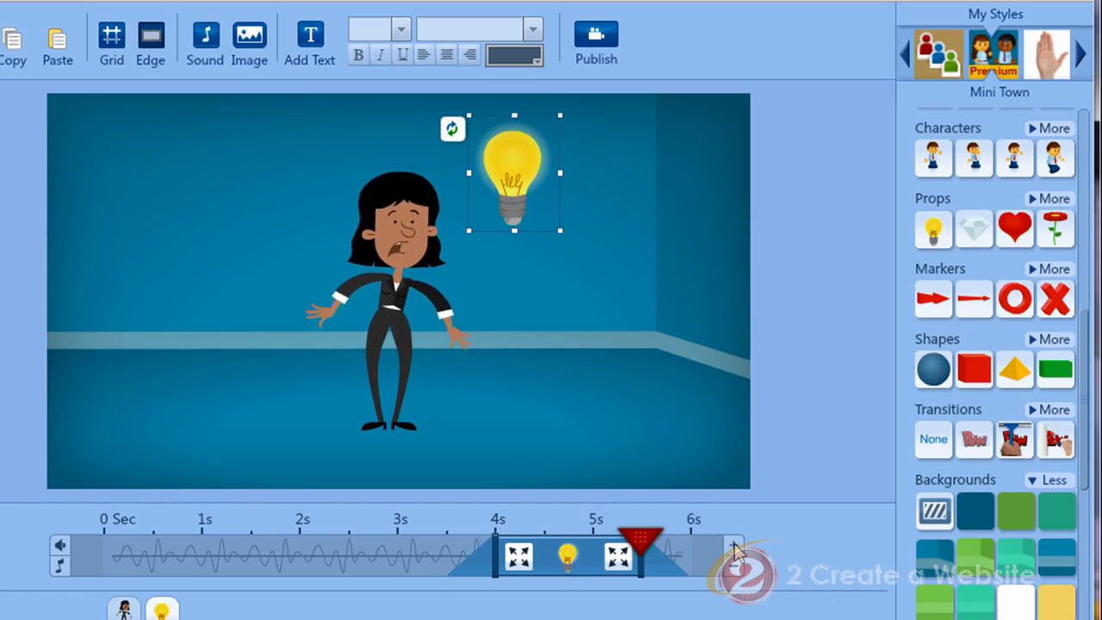
pyautogui.moveTo(570, 562); pyautogui.dragTo(650, 560)
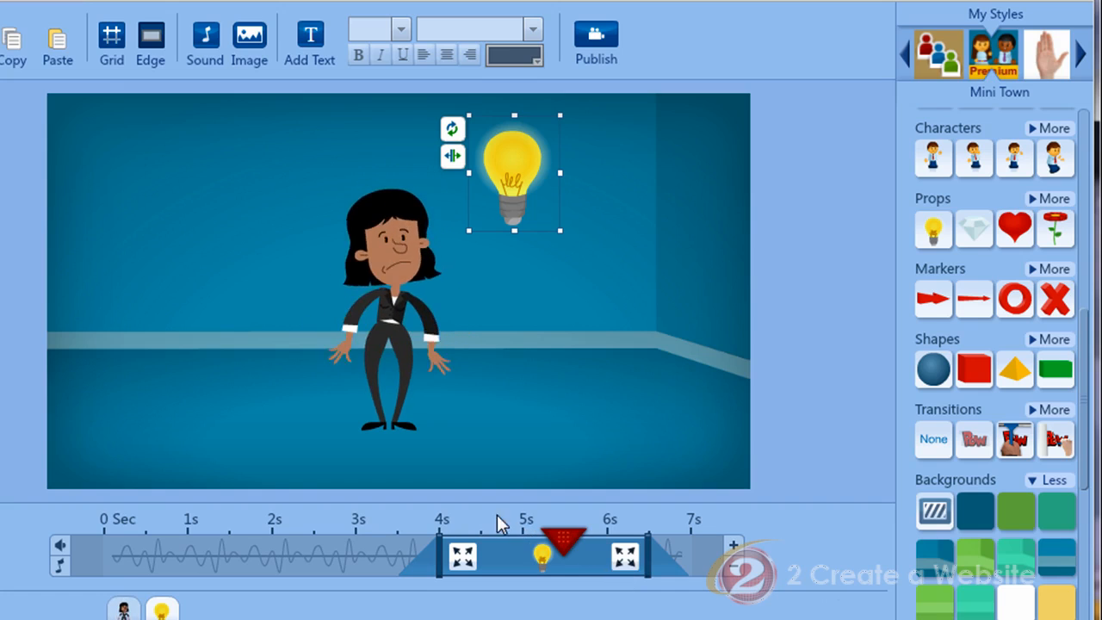
pyautogui.moveTo(421, 555); pyautogui.dragTo(382, 555)
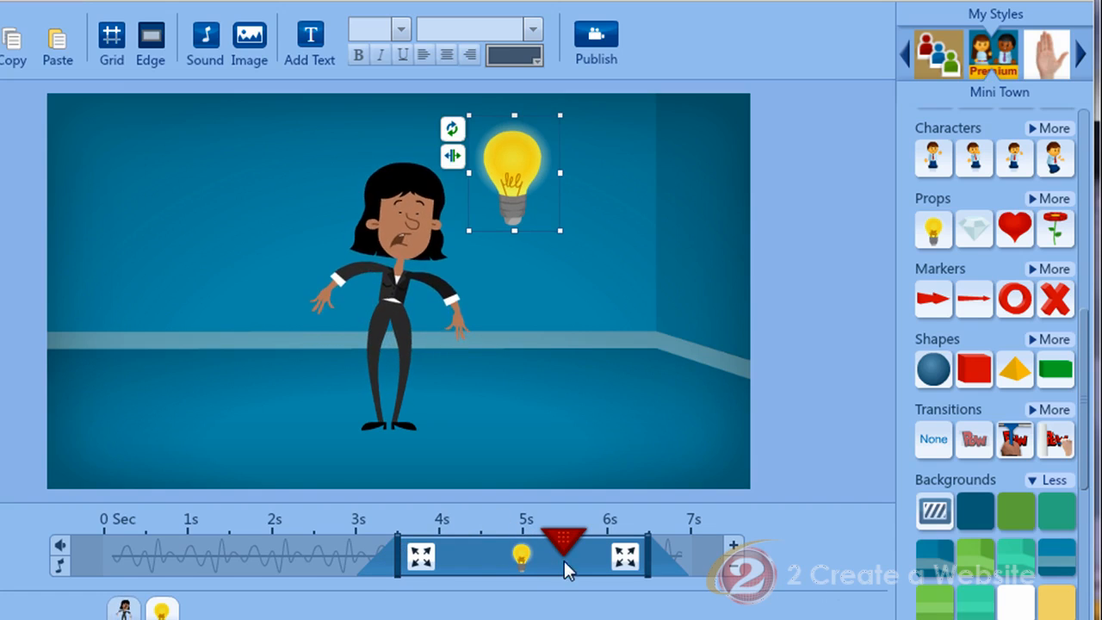
# Preview the slide's animation through to the next slide.
pyautogui.press('space')
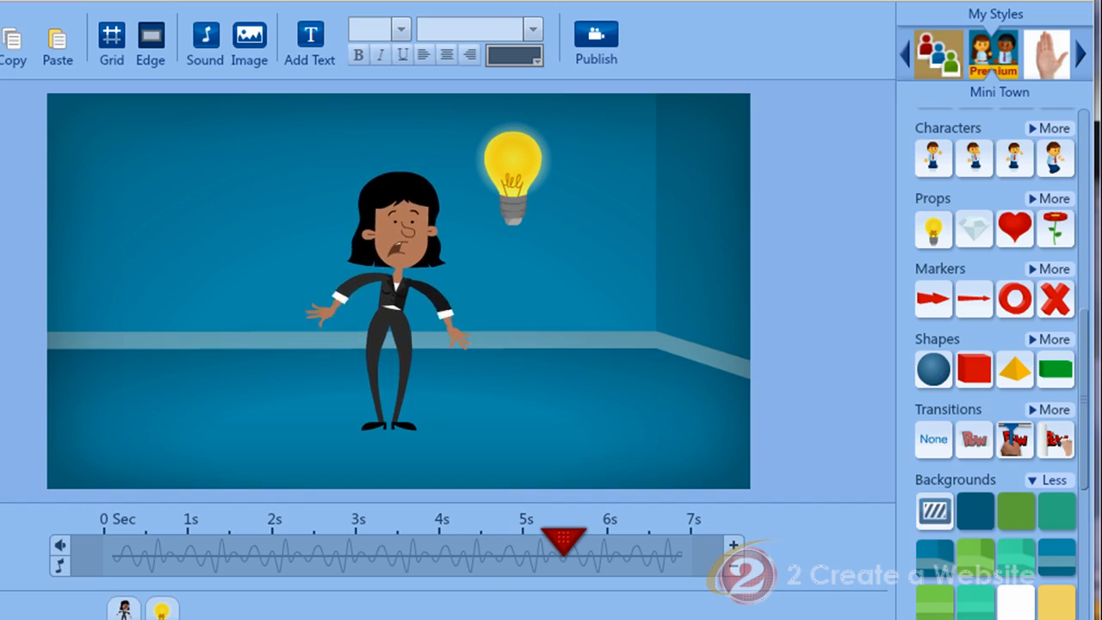
pyautogui.click(732, 566)
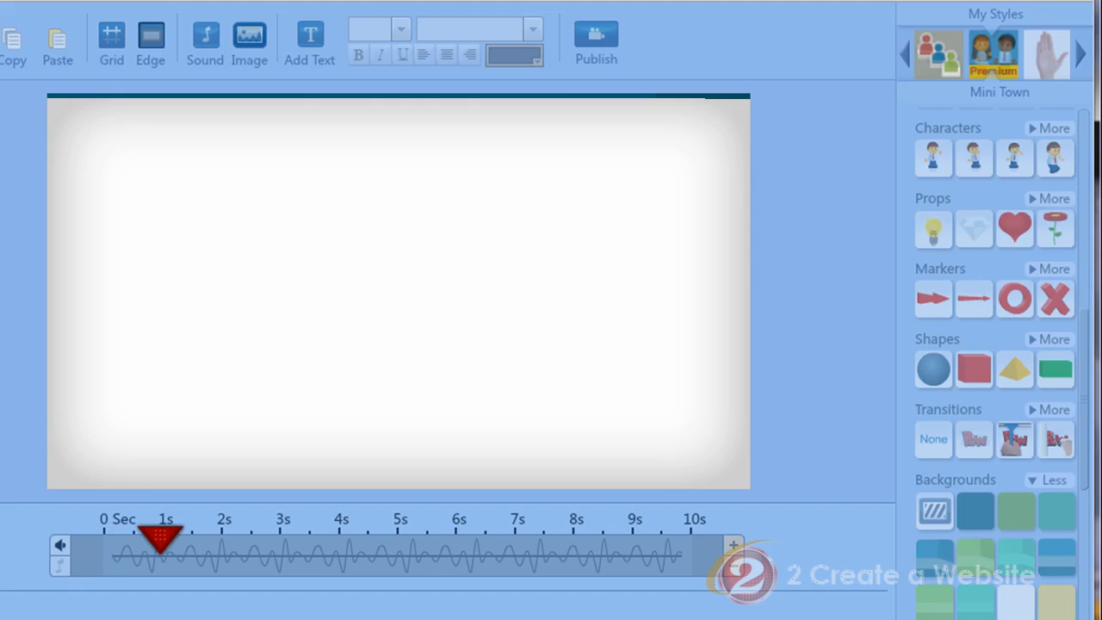
pyautogui.press('space')
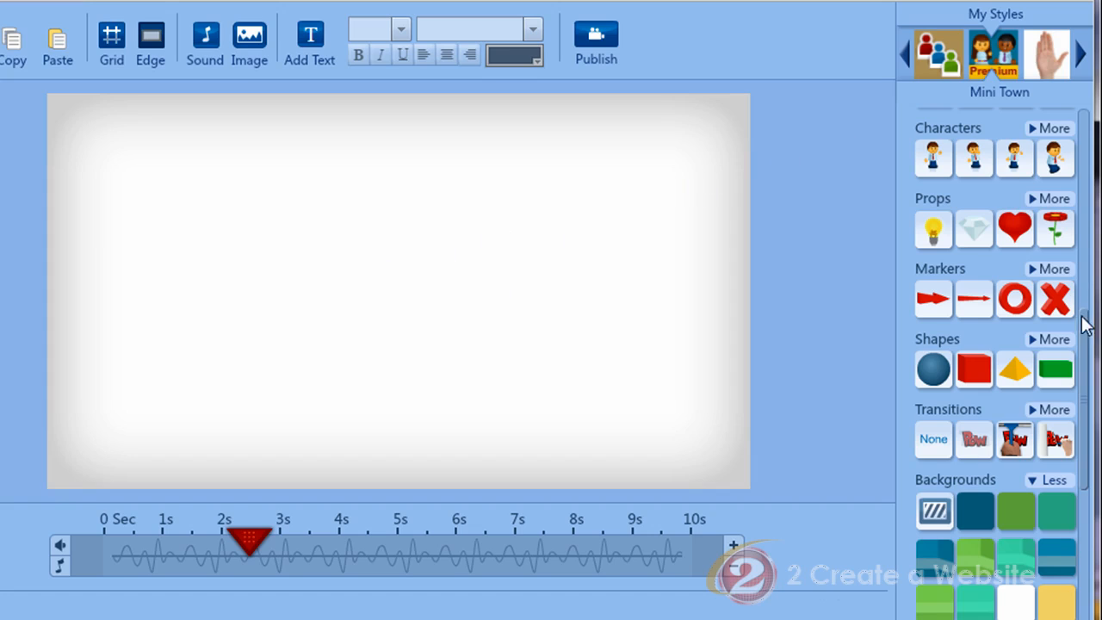
# Add a Words scaling down text effect and enter "SOLUTION", "FOR" and "YOU!" on three lines.
pyautogui.scroll(3, 1083, 335)
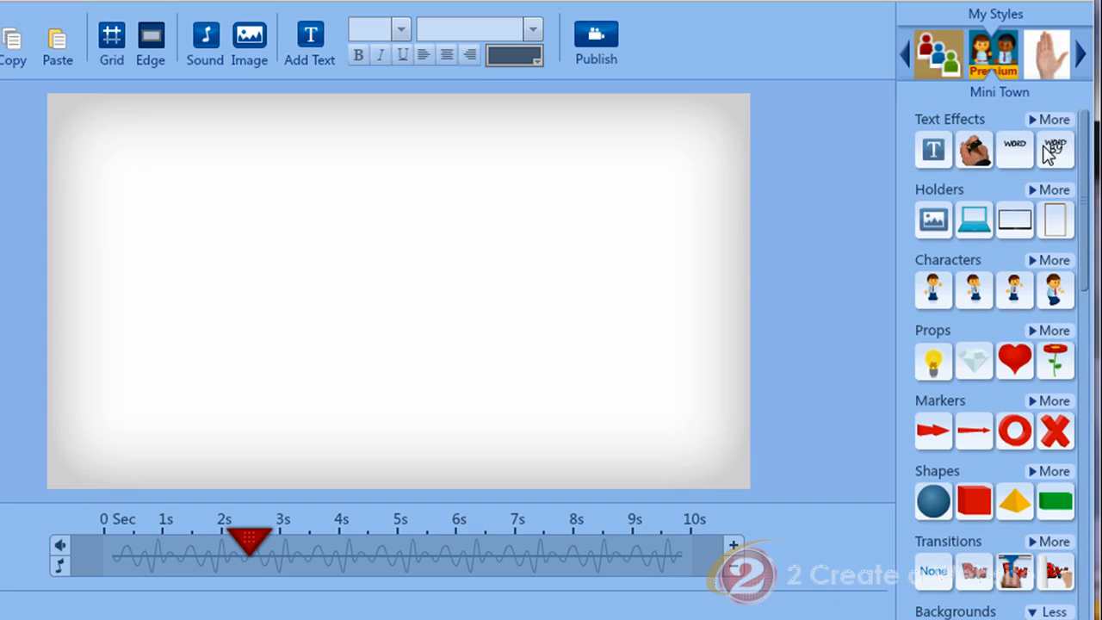
pyautogui.moveTo(1057, 153)
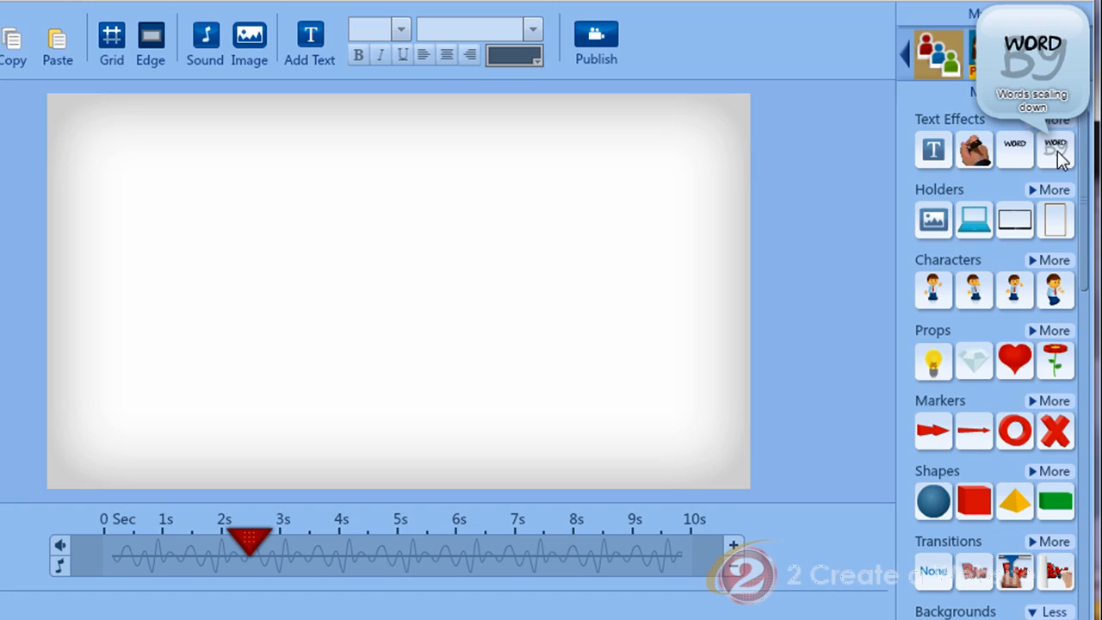
pyautogui.click(1061, 159)
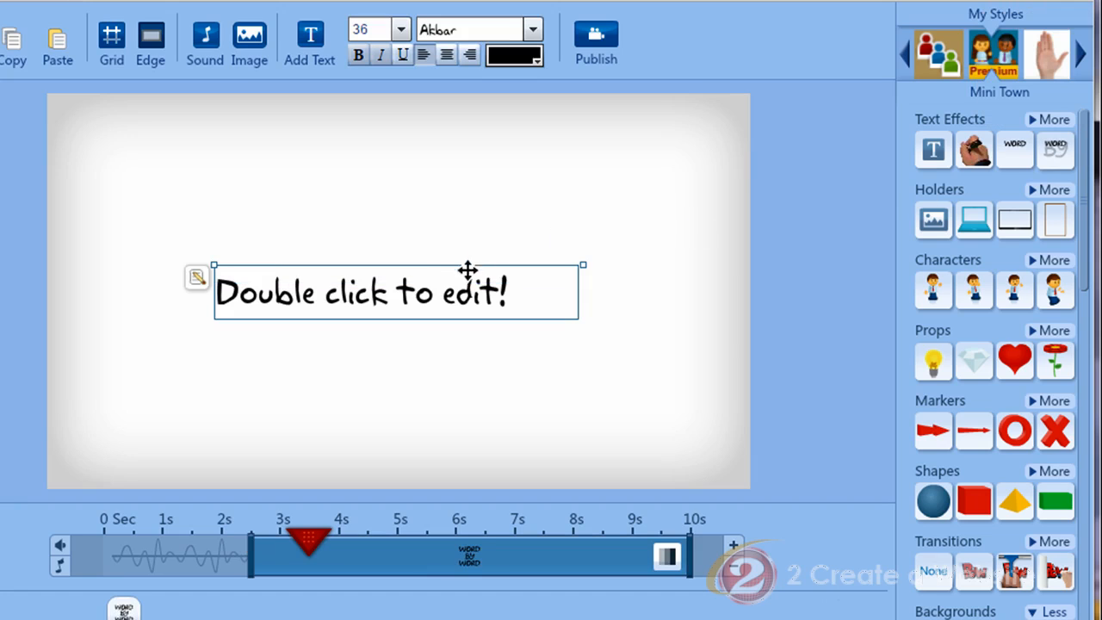
pyautogui.doubleClick(251, 295)
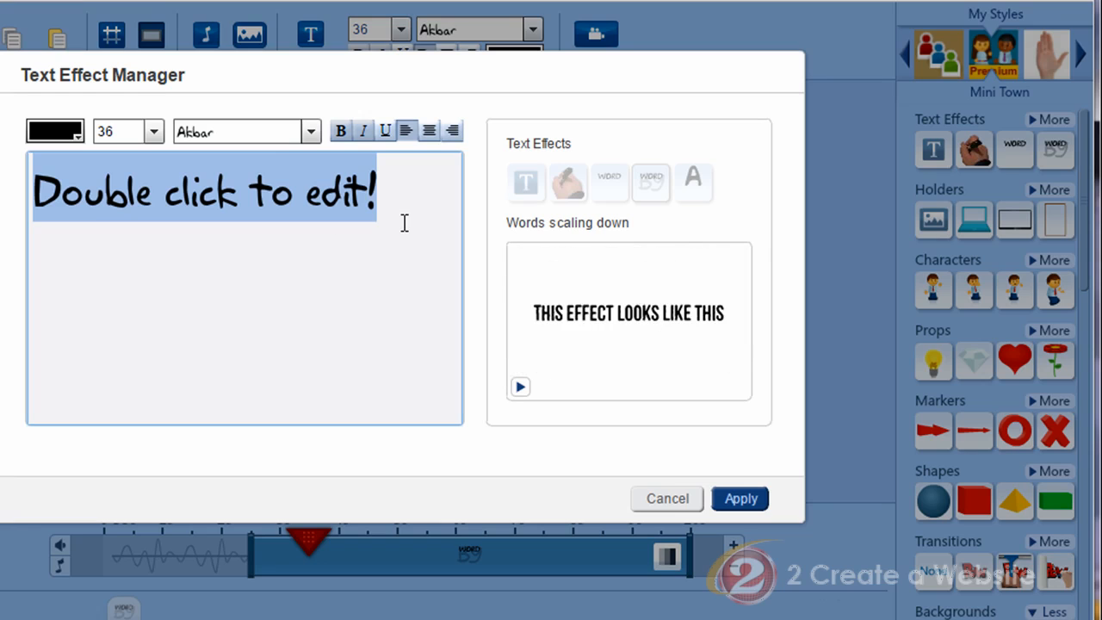
pyautogui.write('SOLUTION')
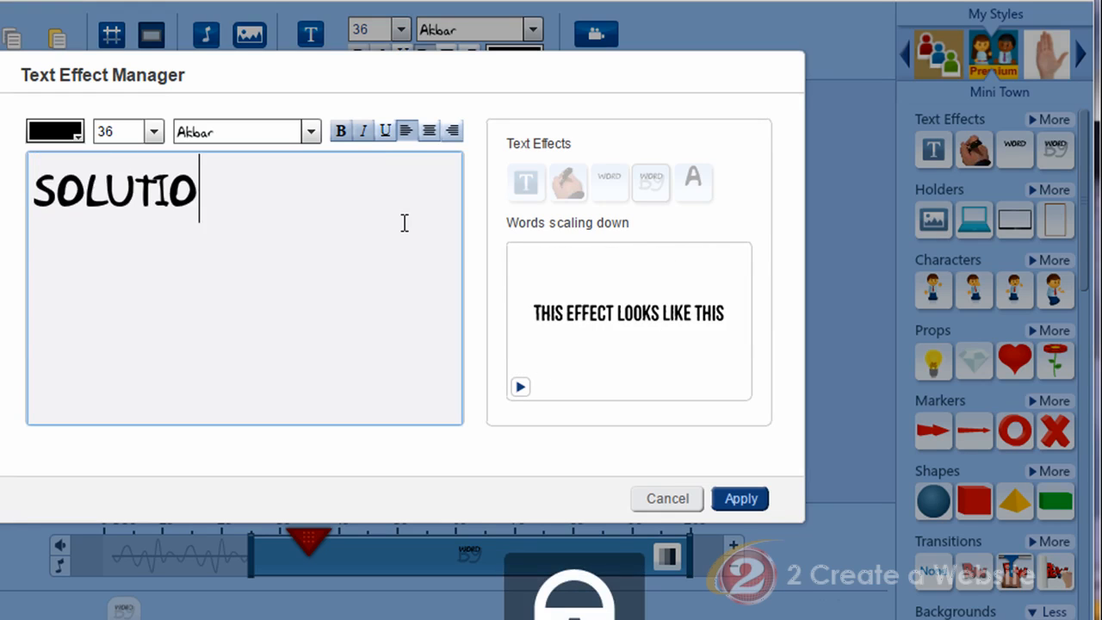
pyautogui.press('Return')
pyautogui.write('FOR')
pyautogui.press('Return')
pyautogui.write('YOU')
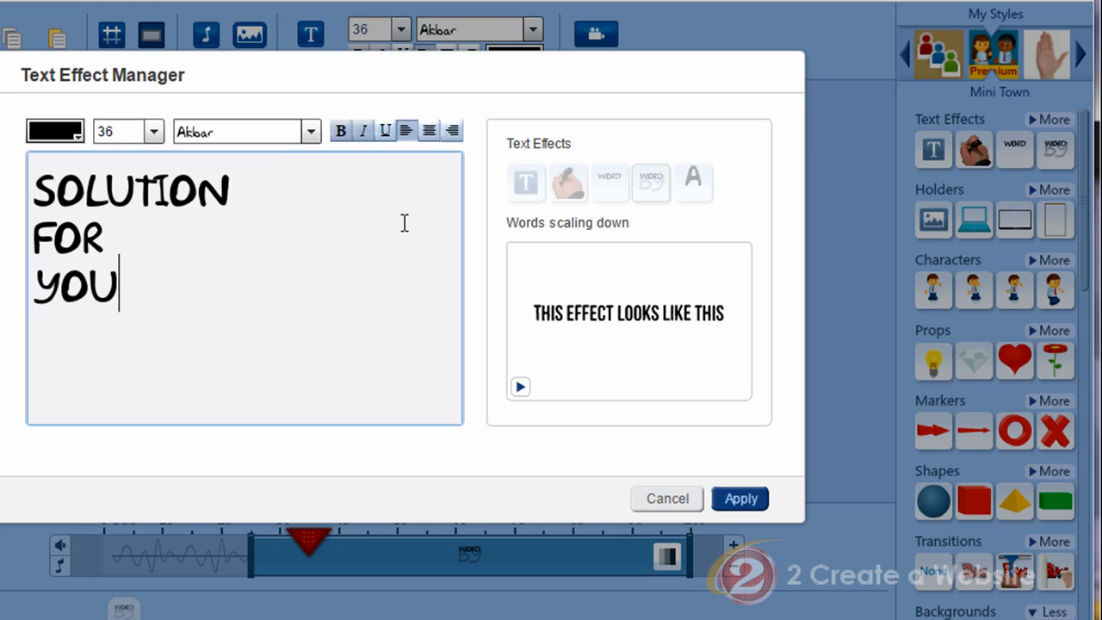
pyautogui.write('!')
# Change the font of all the text to Chunk five Ex.
pyautogui.hotkey('ctrl', 'a')
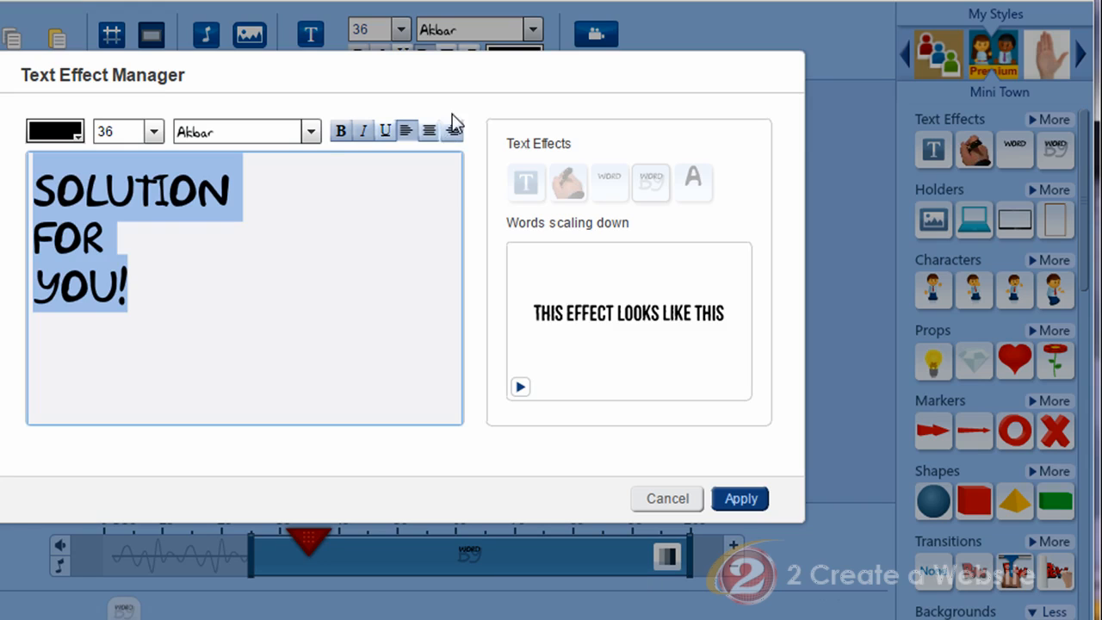
pyautogui.click(316, 131)
pyautogui.click(279, 285)
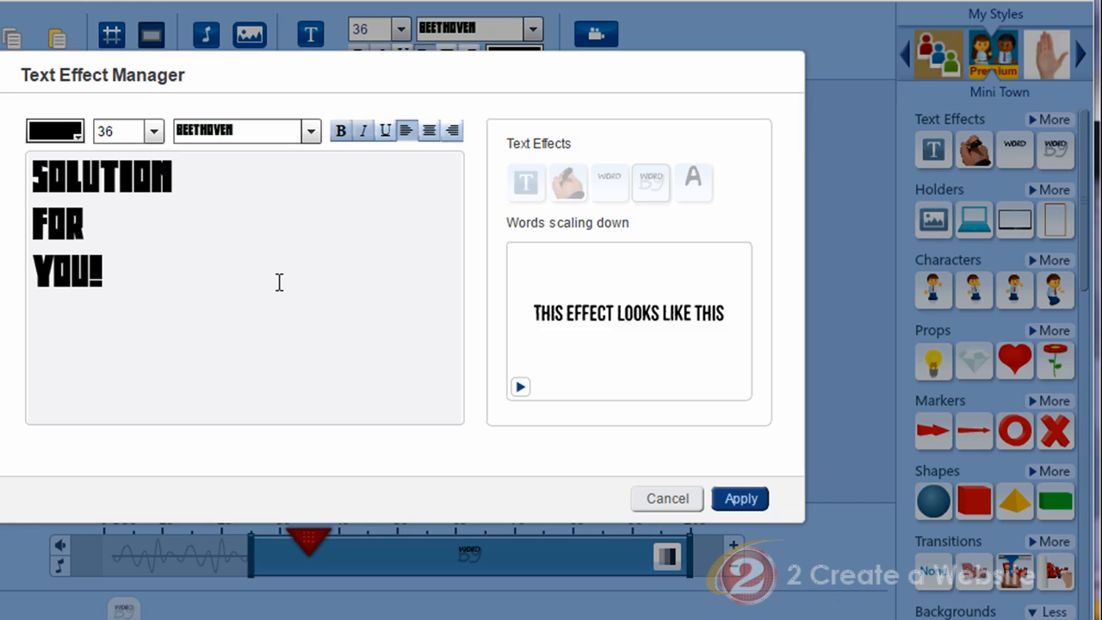
pyautogui.click(311, 131)
pyautogui.scroll(-3, 275, 216)
pyautogui.scroll(1, 271, 211)
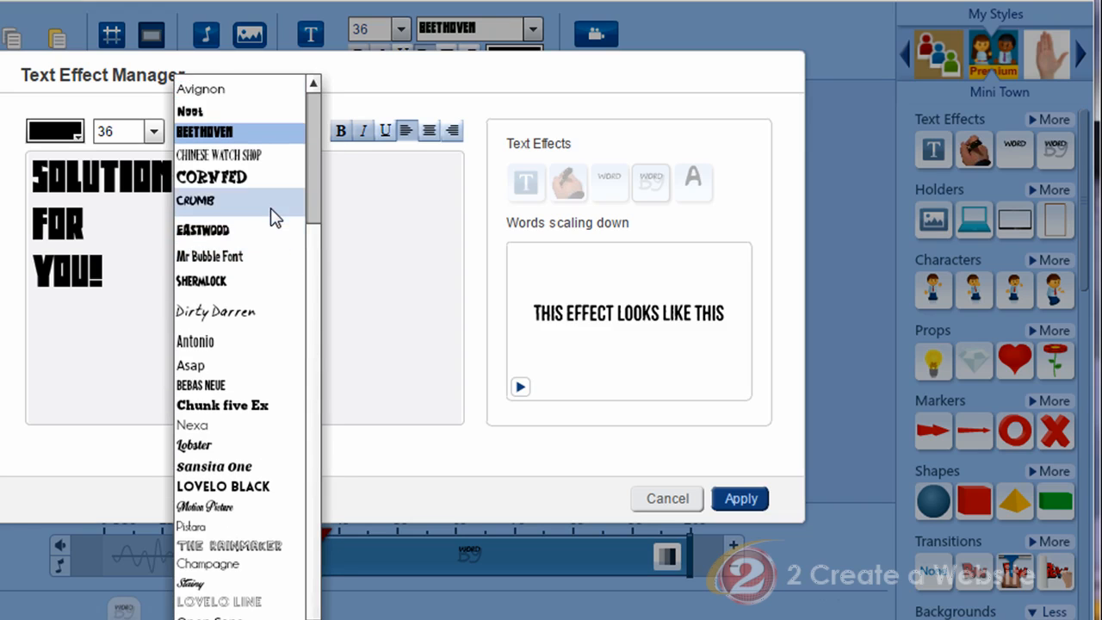
pyautogui.scroll(-3, 277, 205)
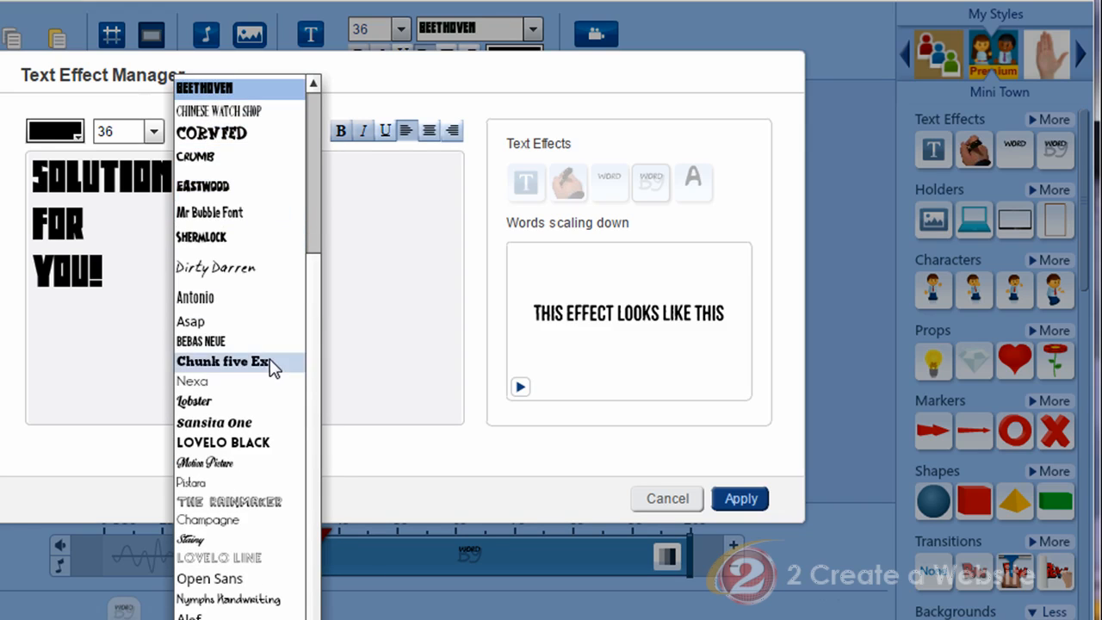
pyautogui.click(274, 366)
pyautogui.click(212, 275)
# Center-align the text, set its size to 72, and apply the changes.
pyautogui.hotkey('ctrl', 'a')
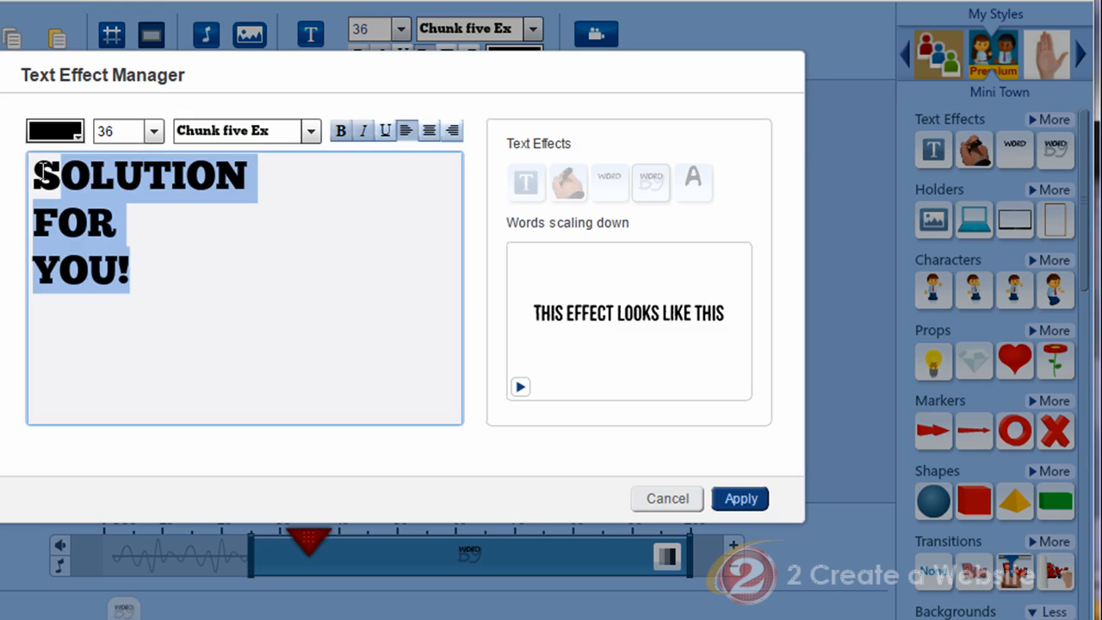
pyautogui.click(425, 134)
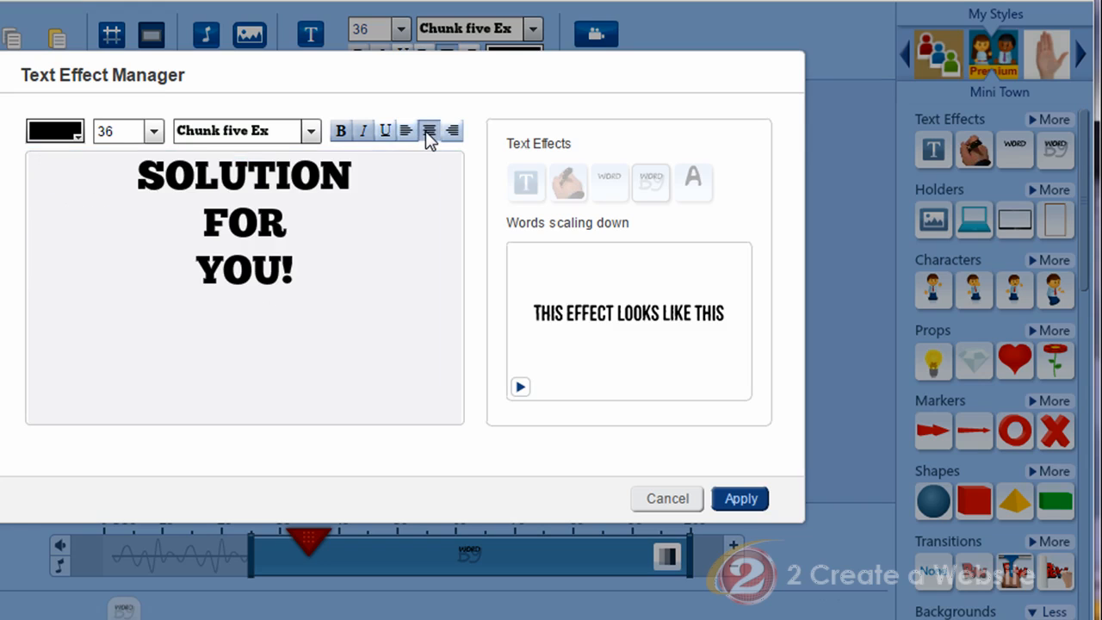
pyautogui.click(154, 134)
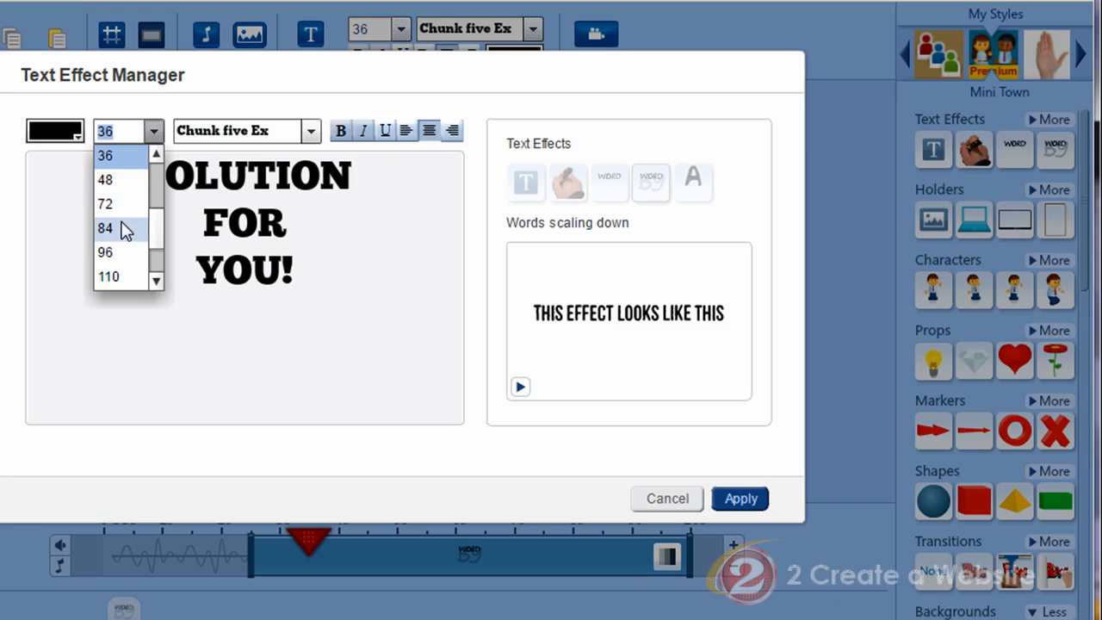
pyautogui.click(121, 206)
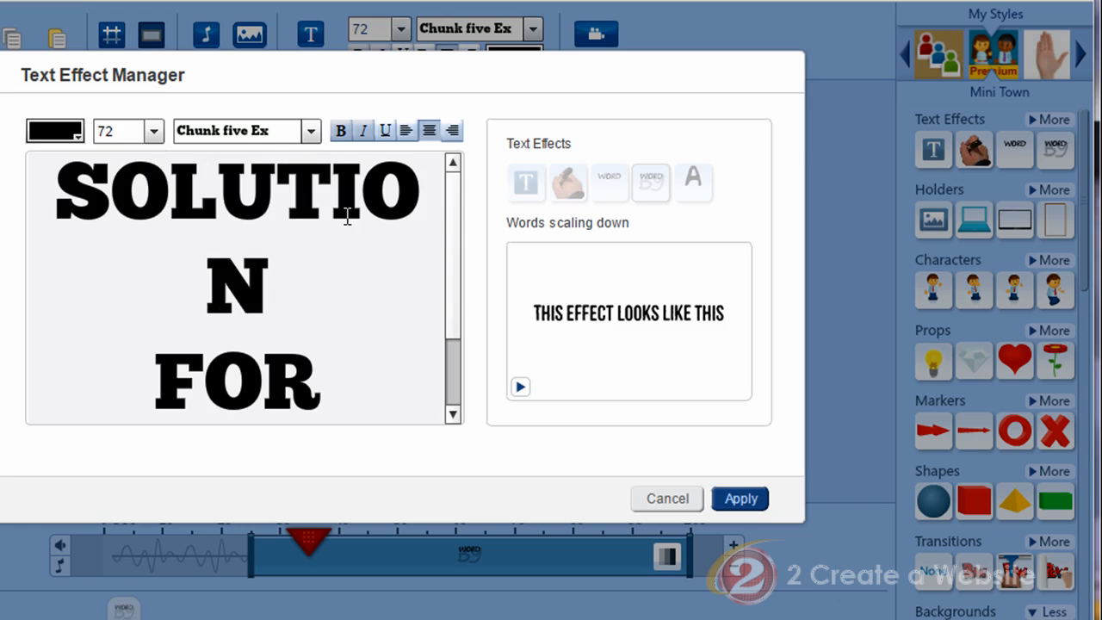
pyautogui.click(740, 499)
# Move the text block up on the slide and stretch its timing to start at 0 s.
pyautogui.moveTo(361, 349); pyautogui.dragTo(353, 243)
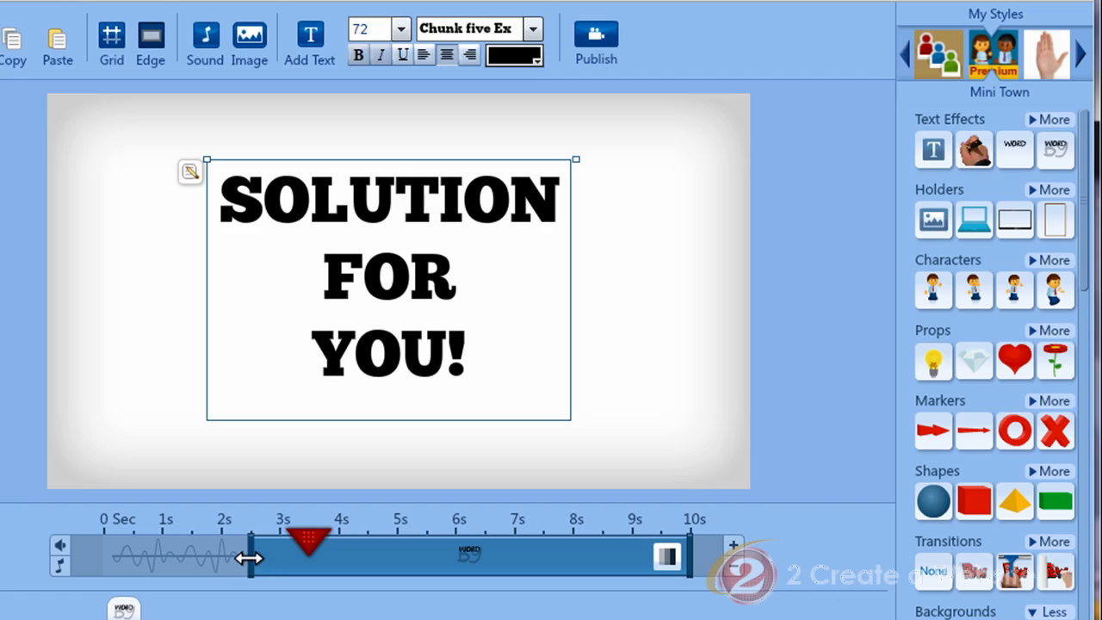
pyautogui.moveTo(251, 551); pyautogui.dragTo(114, 566)
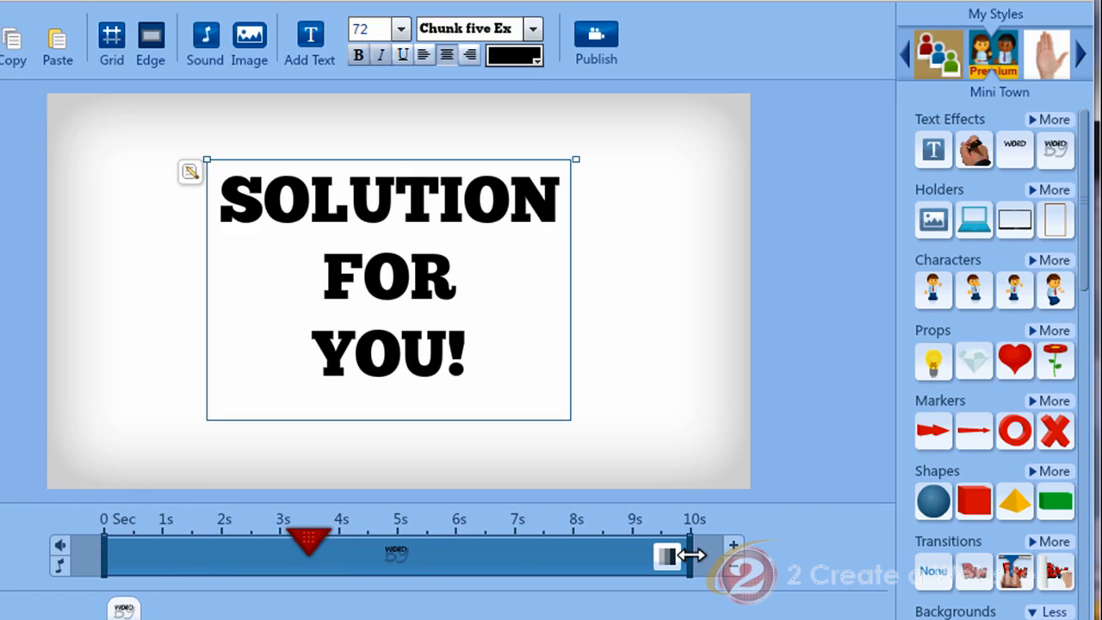
# Shorten the slide to about 3 s and delay the text's entrance to about 0.5 s.
pyautogui.click(733, 569)
pyautogui.click(733, 569)
pyautogui.click(732, 569)
pyautogui.click(733, 569)
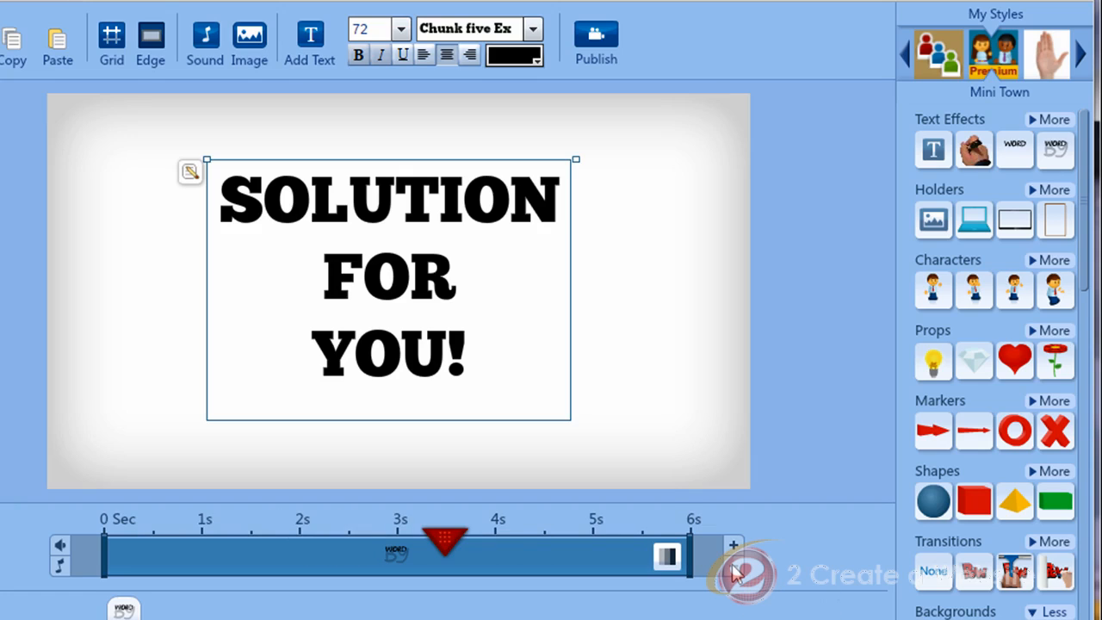
pyautogui.click(732, 569)
pyautogui.click(733, 569)
pyautogui.click(732, 569)
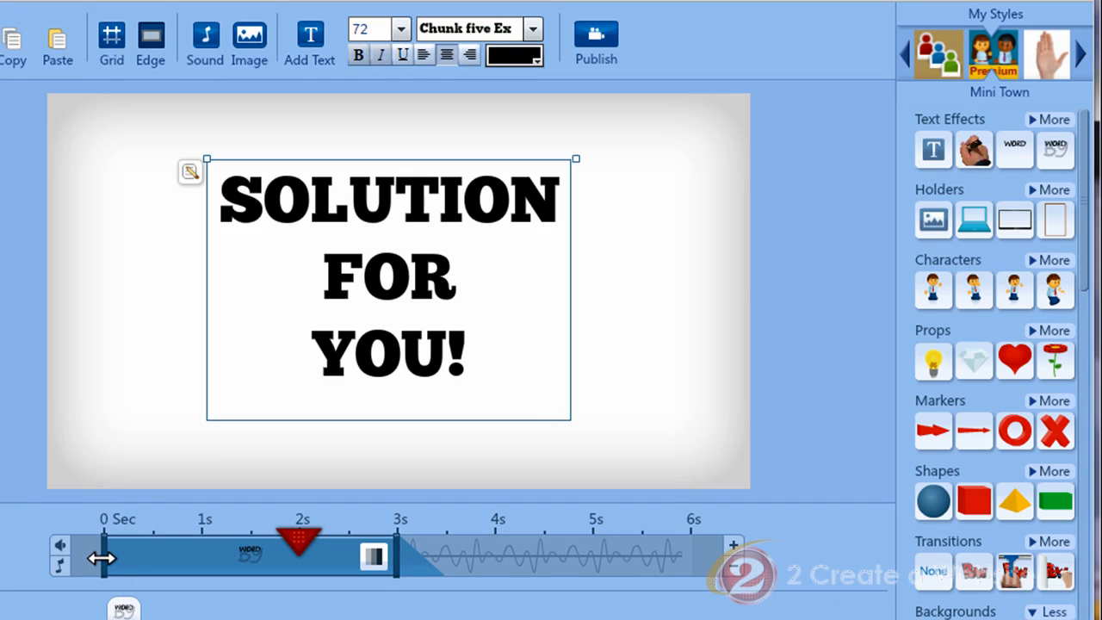
pyautogui.moveTo(117, 554); pyautogui.dragTo(146, 564)
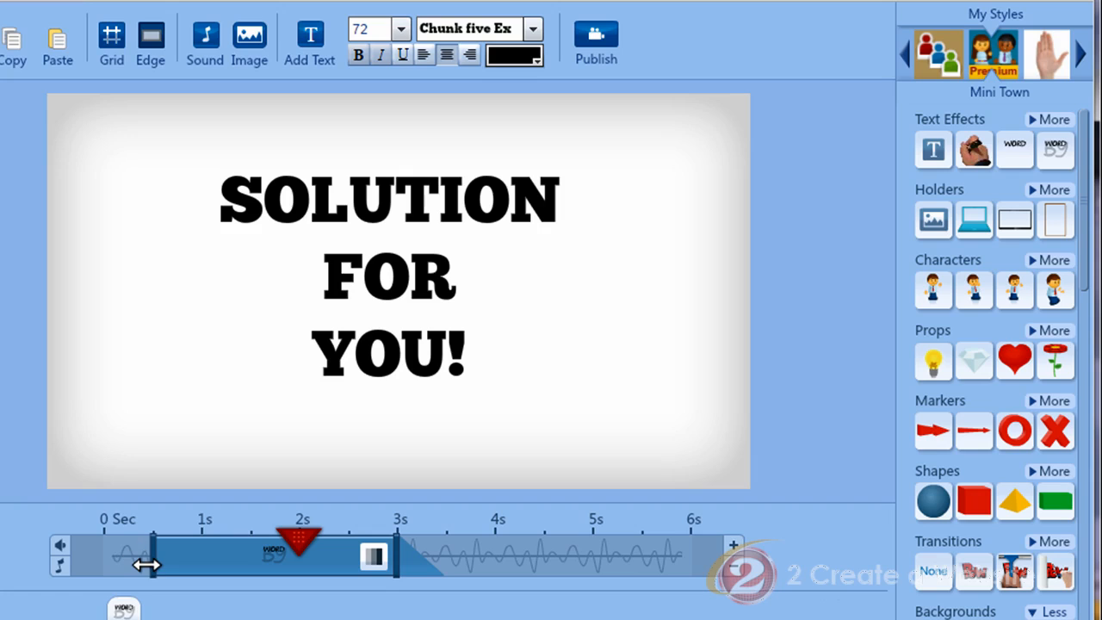